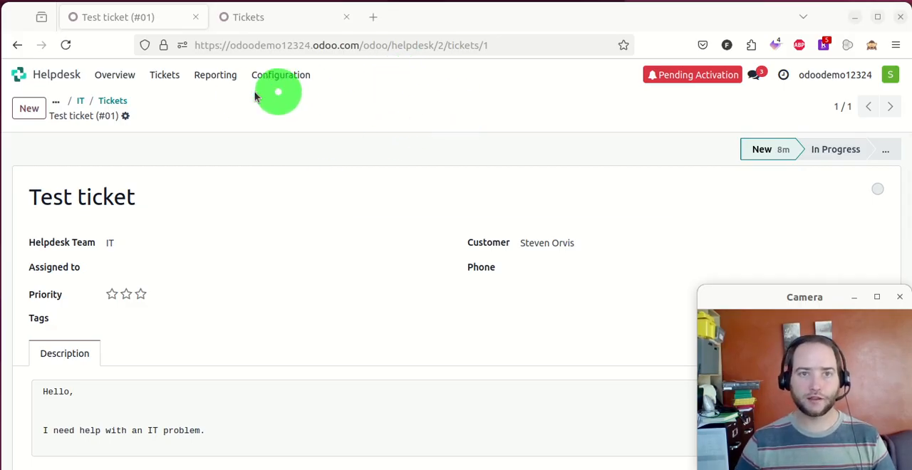
- Return from the test ticket to the Helpdesk overview and open the Helpdesk Teams configuration
left_click(79, 103)
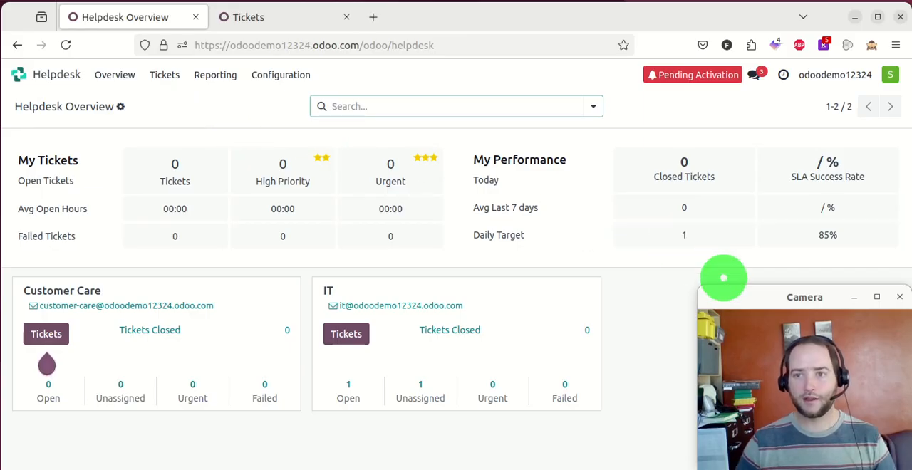
left_click(728, 293)
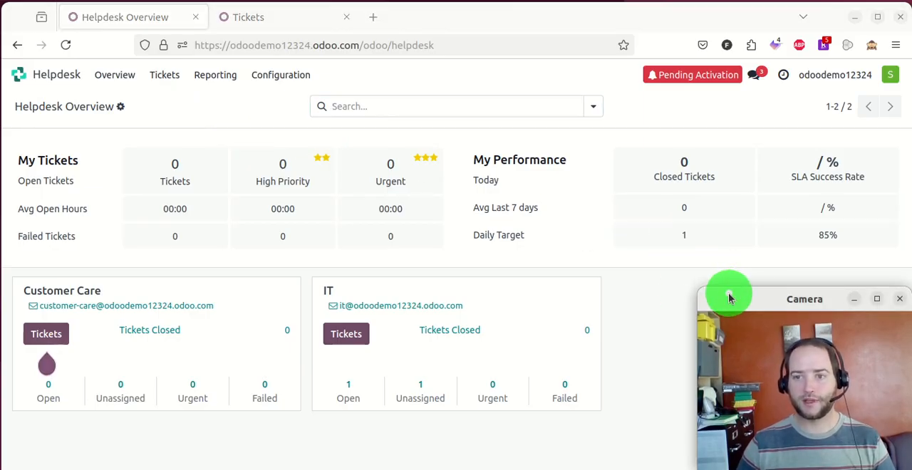
left_click(662, 292)
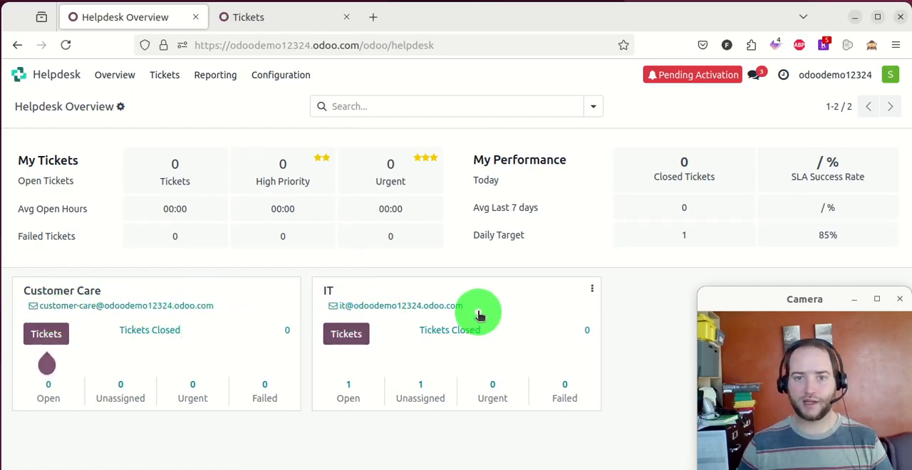
left_click(282, 68)
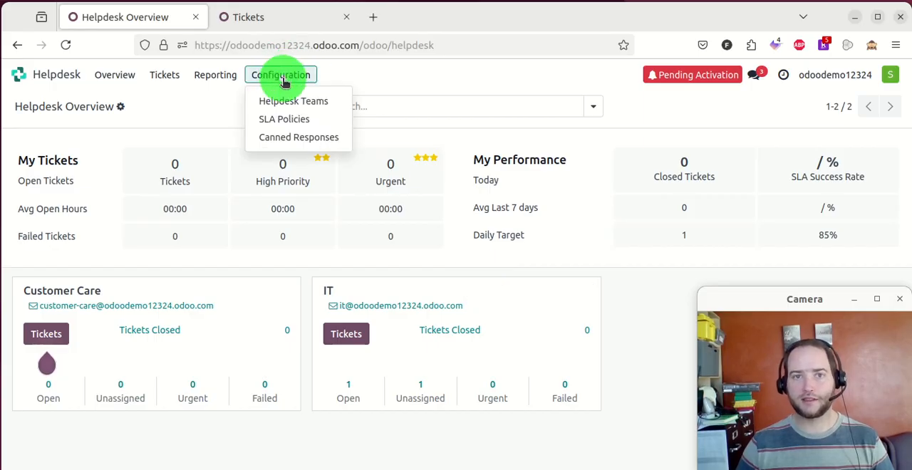
left_click(300, 100)
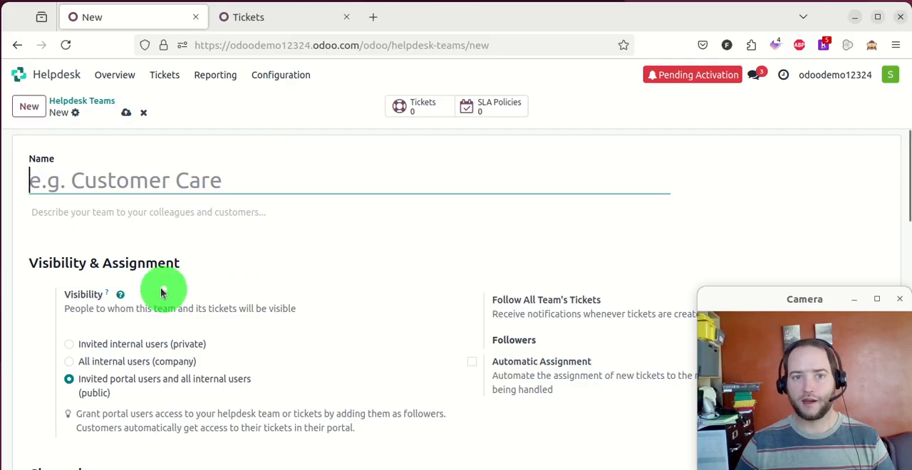
- Examine the email alias name and domain fields on a new helpdesk team form and discard the form
scroll(156, 228, "down", 2)
scroll(175, 220, "down", 5)
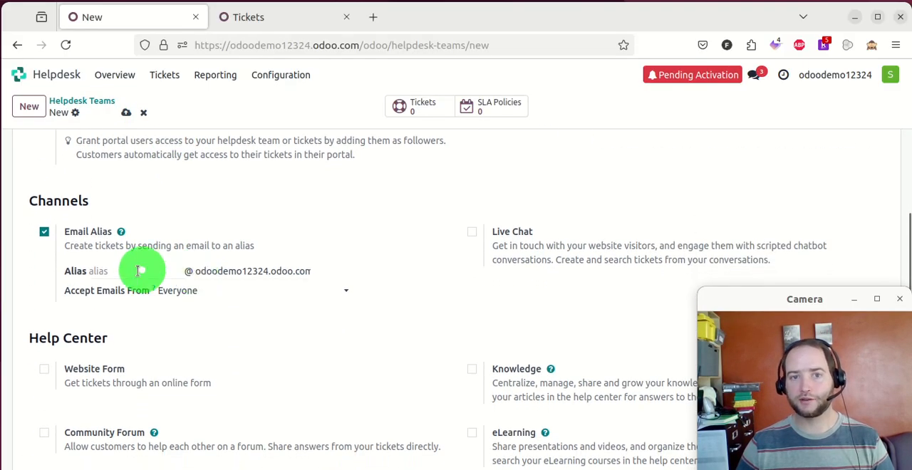
left_click(146, 269)
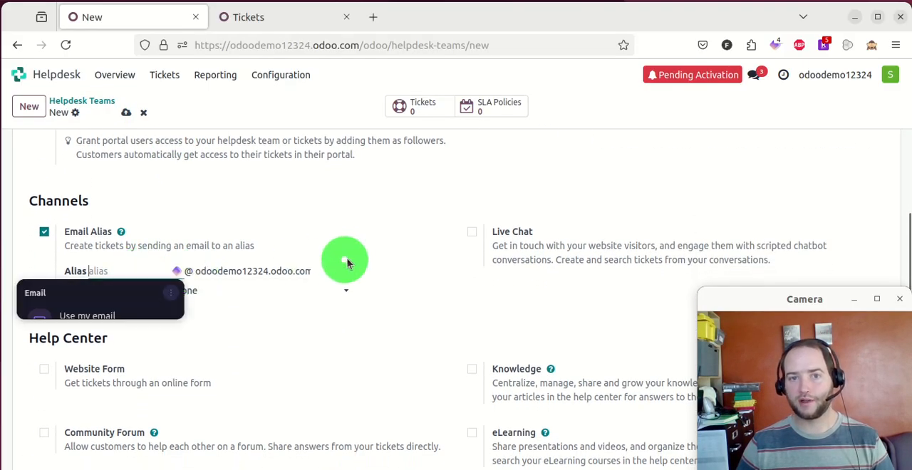
left_click(312, 271)
left_click(308, 268)
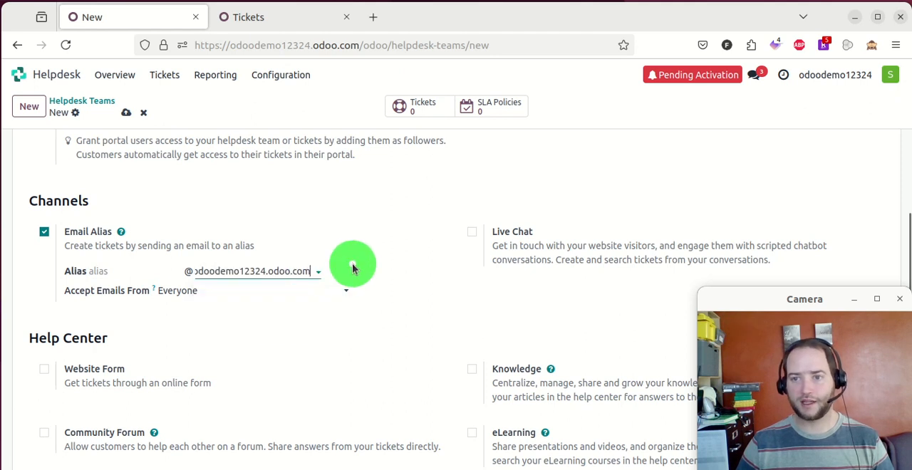
scroll(352, 265, "up", 7)
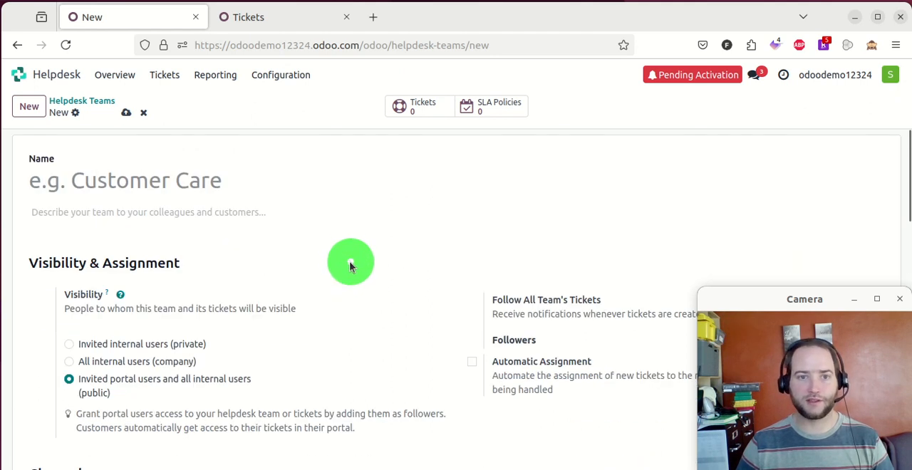
left_click(144, 113)
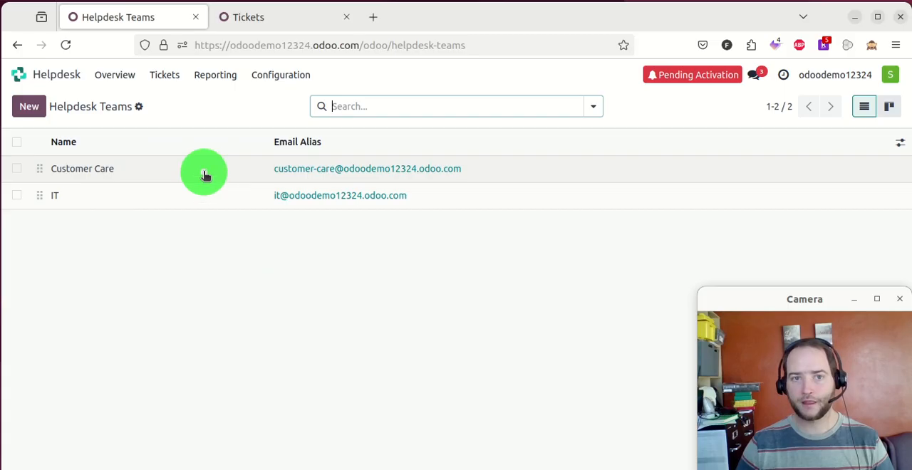
- Open the IT helpdesk team, examine its channel, help center, performance, self-service and after-sales settings, and return to the team list
left_click(524, 203)
scroll(356, 257, "down", 5)
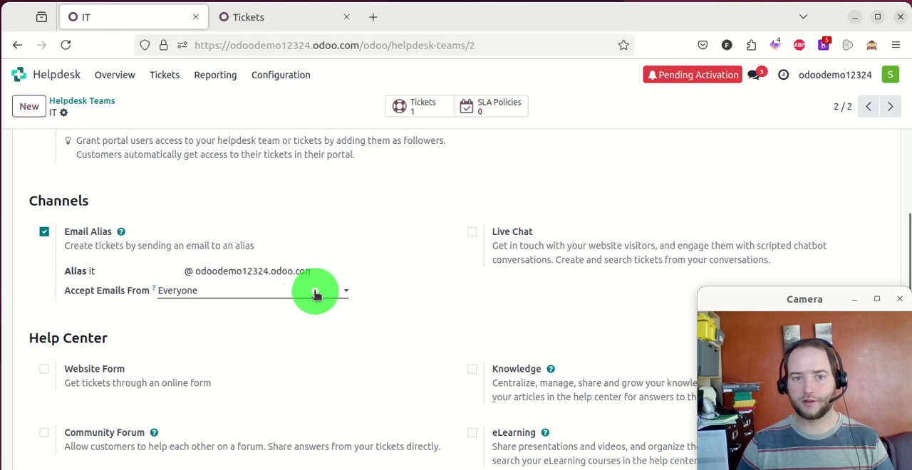
scroll(203, 274, "down", 5)
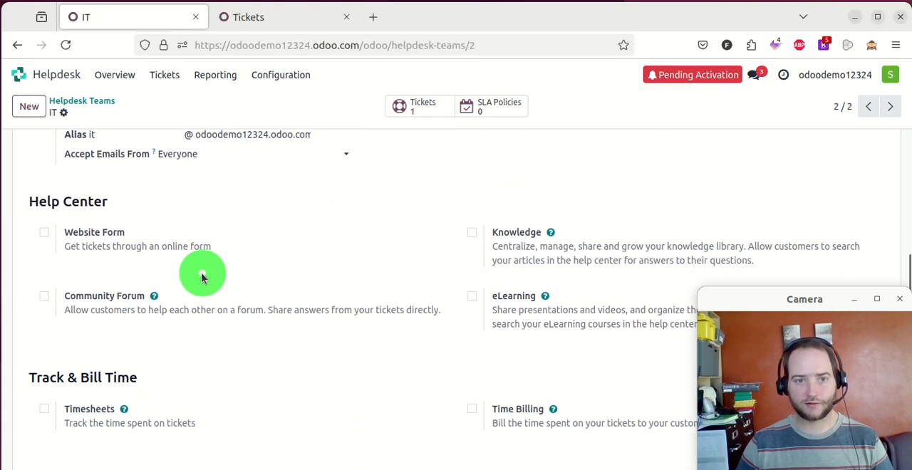
scroll(203, 275, "up", 10)
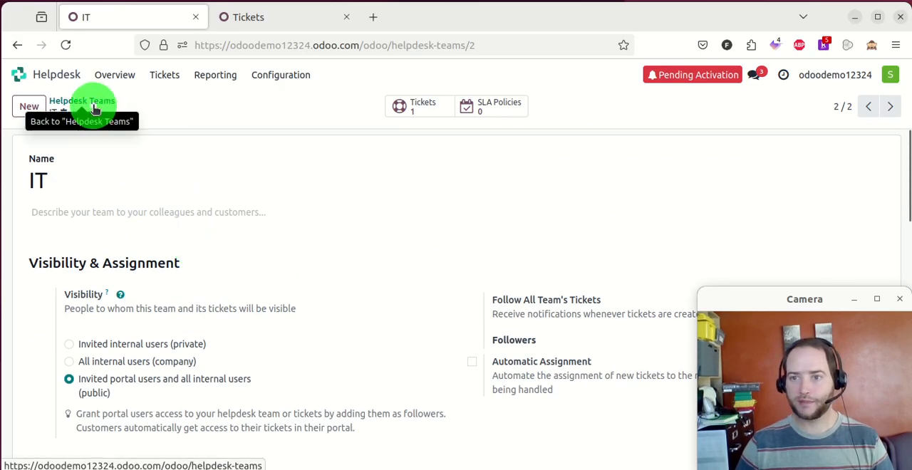
scroll(139, 159, "down", 3)
scroll(403, 216, "down", 6)
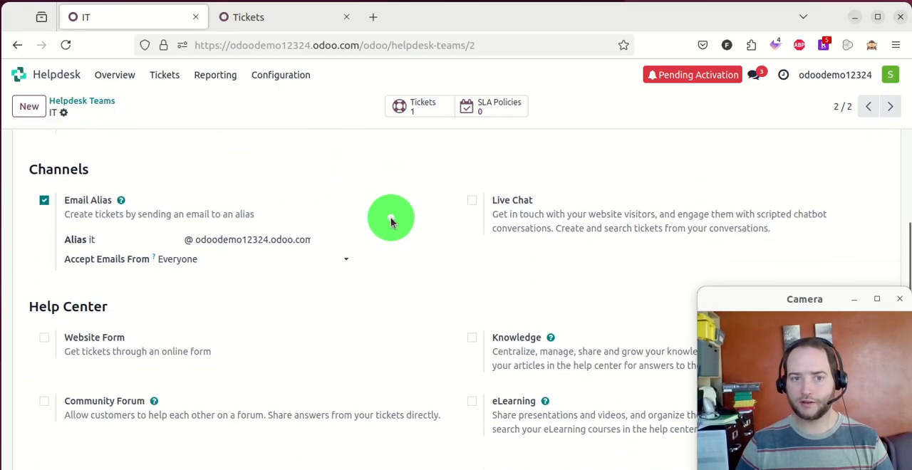
scroll(391, 221, "down", 4)
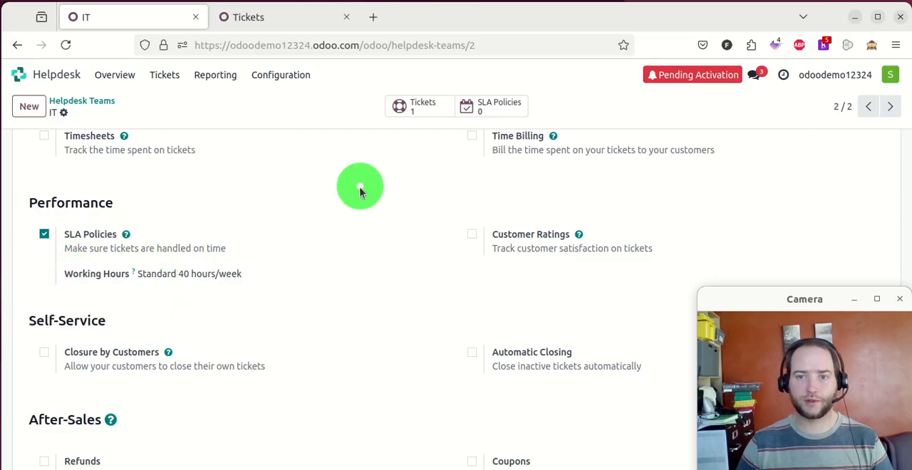
scroll(310, 251, "down", 3)
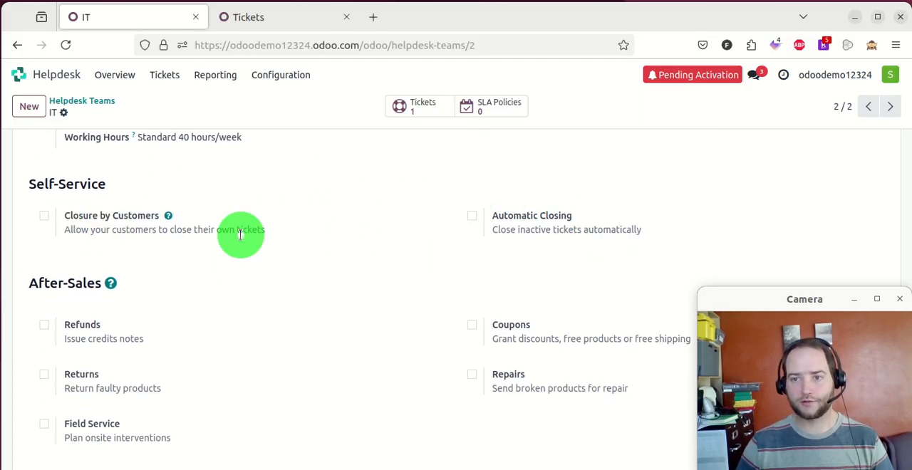
scroll(366, 221, "up", 10)
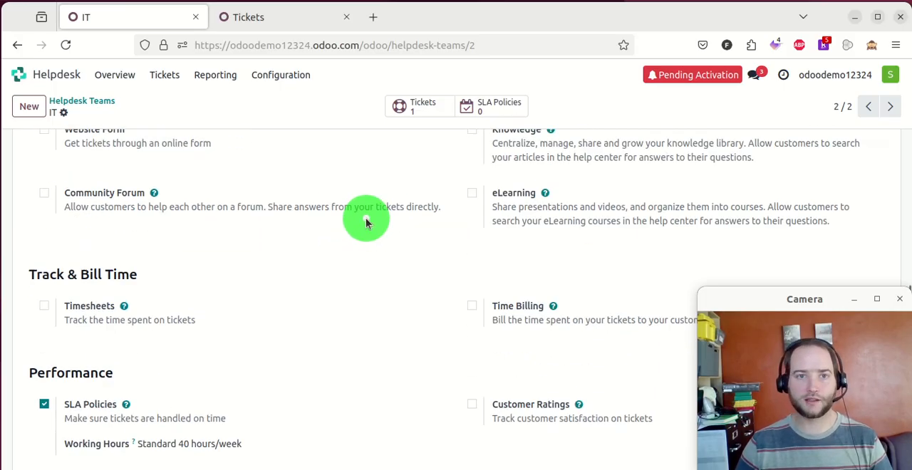
left_click(105, 101)
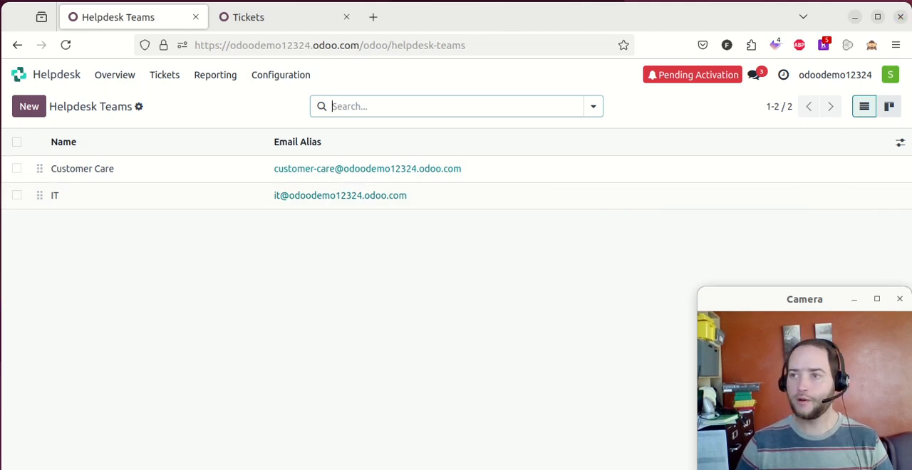
- Switch to the email client to view the test ticket's confirmation email, and move its window away again
key("alt+Tab")
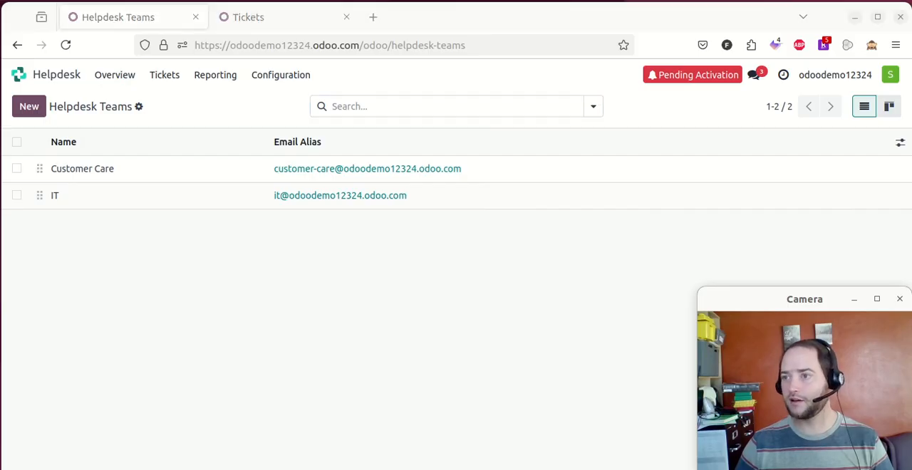
left_click_drag(911, 157, 699, 14)
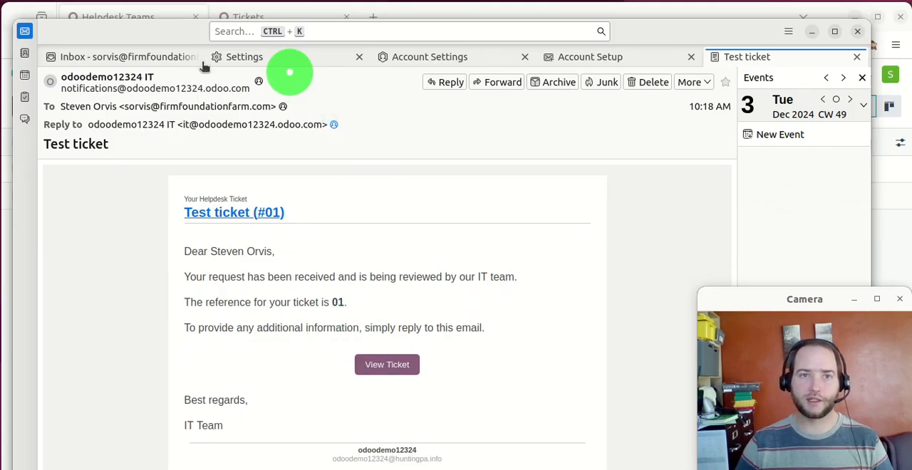
left_click_drag(145, 43, 911, 107)
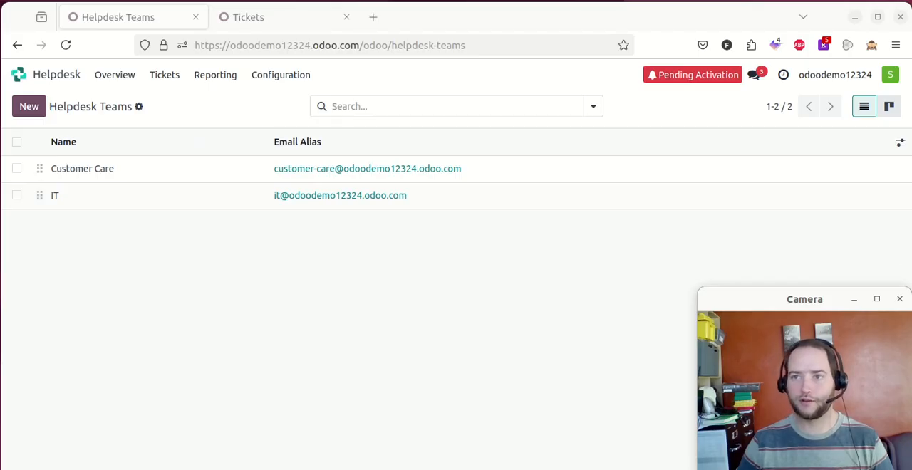
- Open a private Firefox window and load the test ticket's portal link containing the access token
left_click(895, 45)
left_click(813, 139)
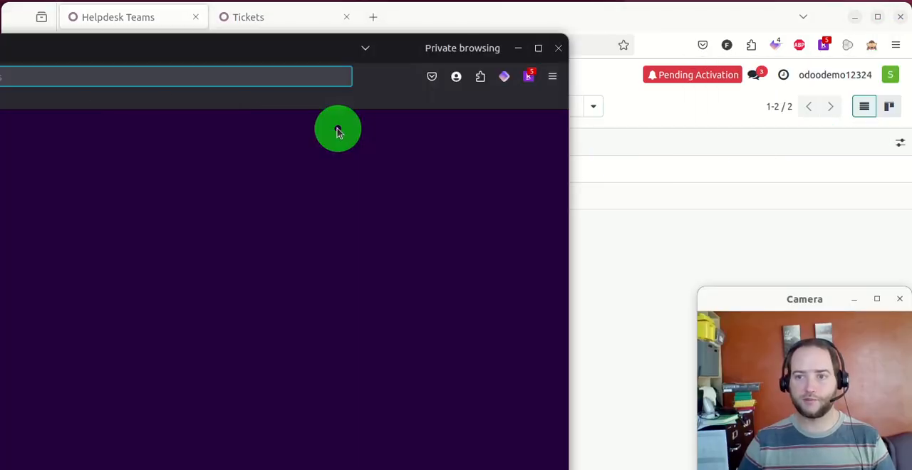
mouse_move(31, 41)
left_mouse_down()
mouse_move(326, 35)
mouse_move(376, 15)
left_mouse_up()
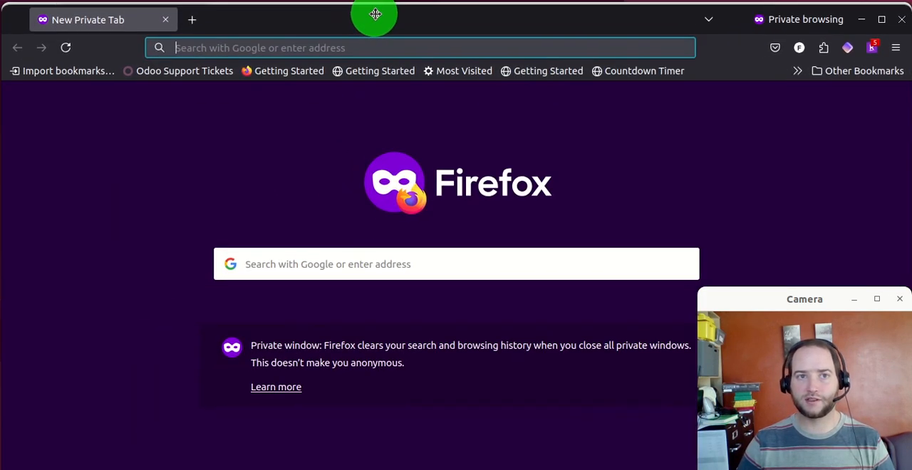
left_click(347, 40)
key("Return")
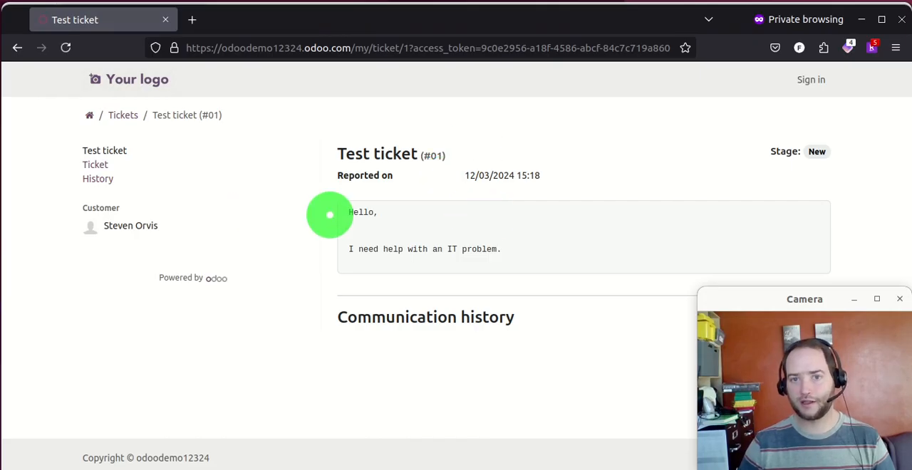
- Read the ticket's description and the message sent by email in the communication history
left_click_drag(346, 211, 551, 232)
scroll(530, 215, "down", 5)
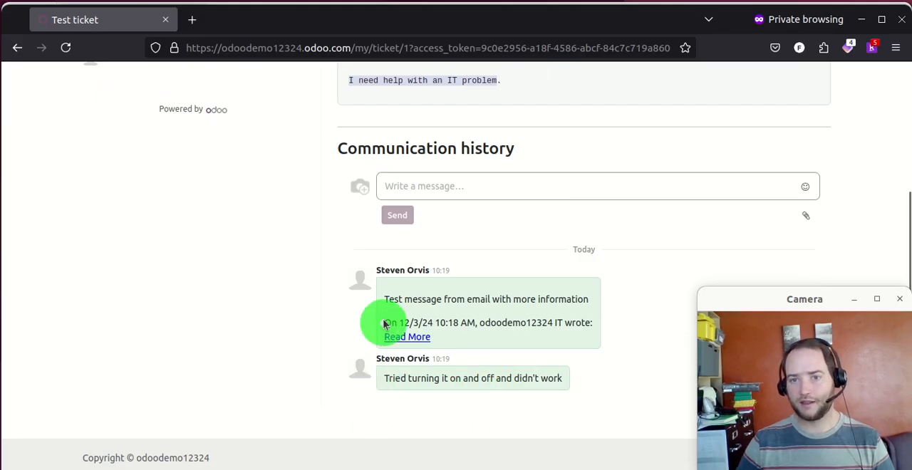
left_click_drag(384, 299, 471, 300)
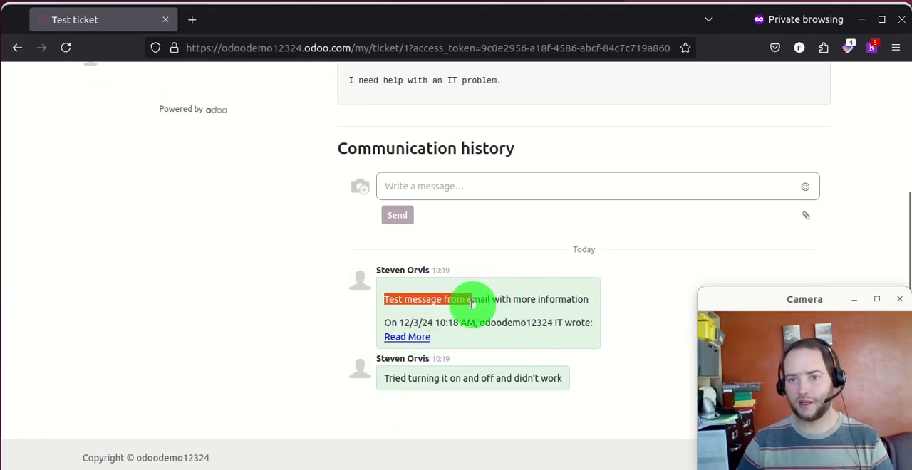
left_click_drag(469, 303, 528, 304)
- Expand the quoted original email in the first history message, look through it and collapse it
left_click(410, 339)
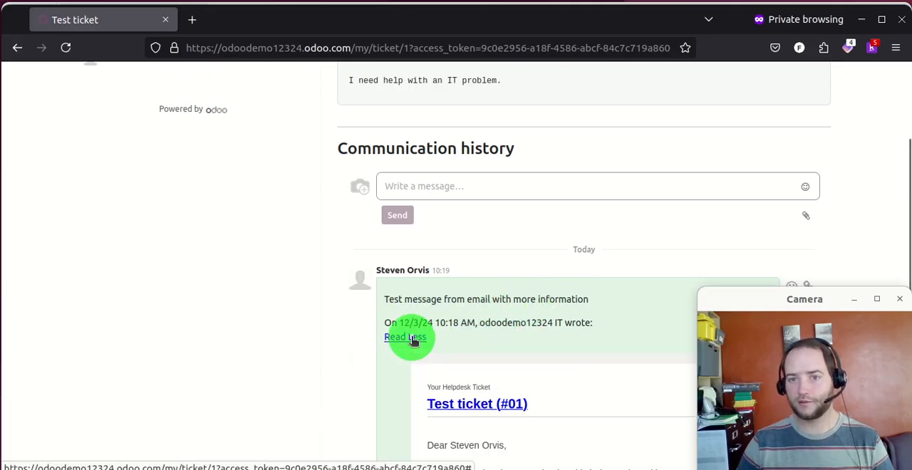
scroll(466, 304, "down", 3)
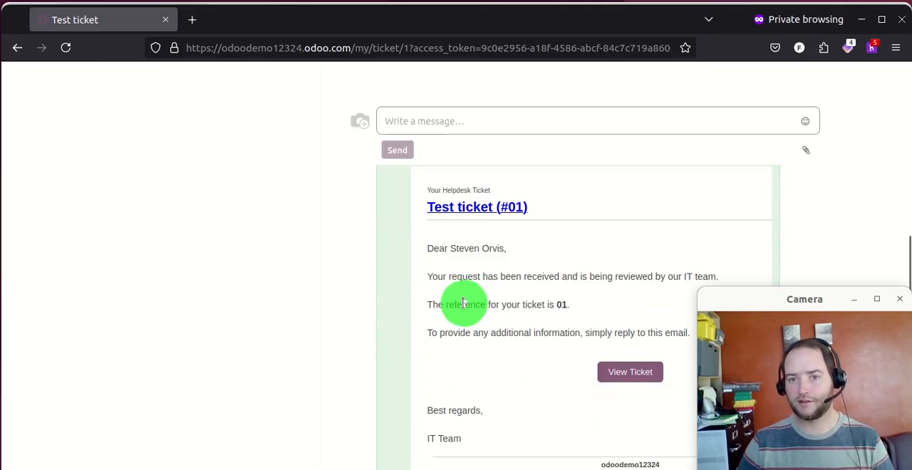
scroll(419, 389, "up", 5)
scroll(415, 418, "down", 1)
scroll(407, 378, "down", 3)
left_click(403, 338)
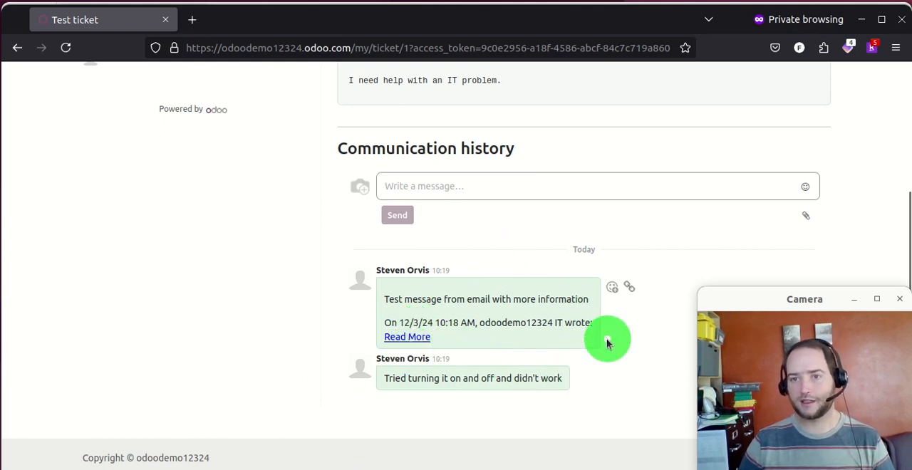
- Review the customer-facing ticket page, from its header and stage down to the message box
scroll(385, 234, "up", 3)
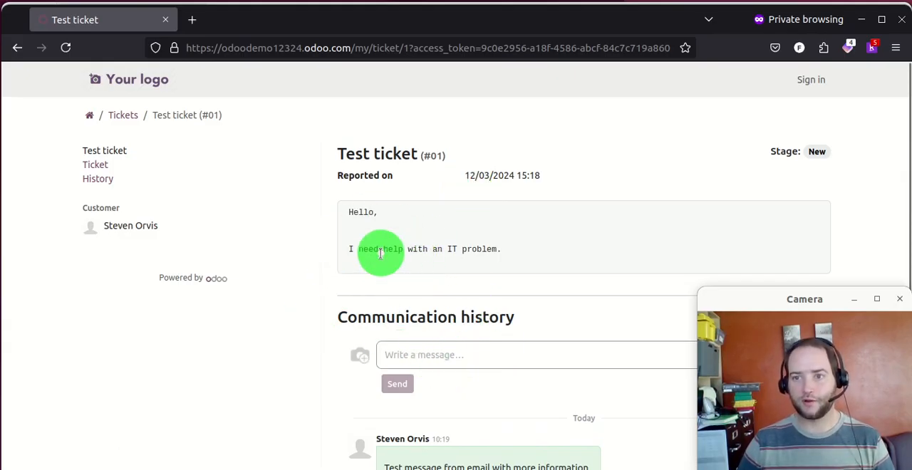
scroll(400, 206, "down", 3)
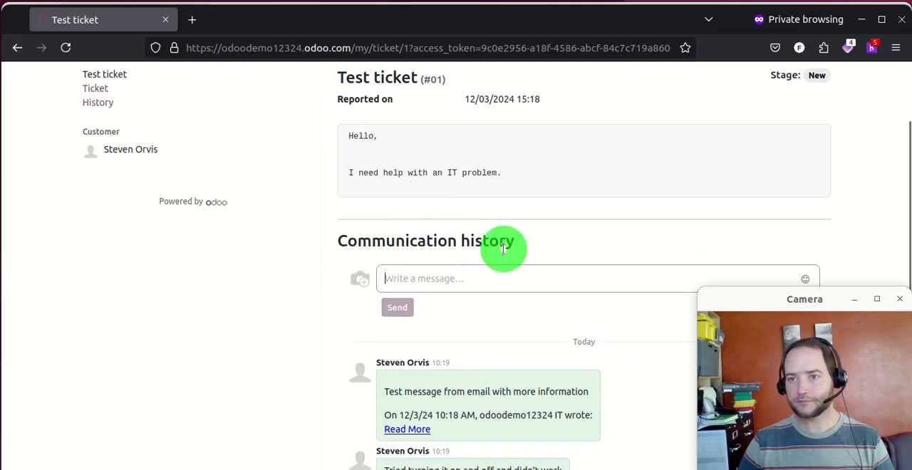
scroll(518, 265, "up", 3)
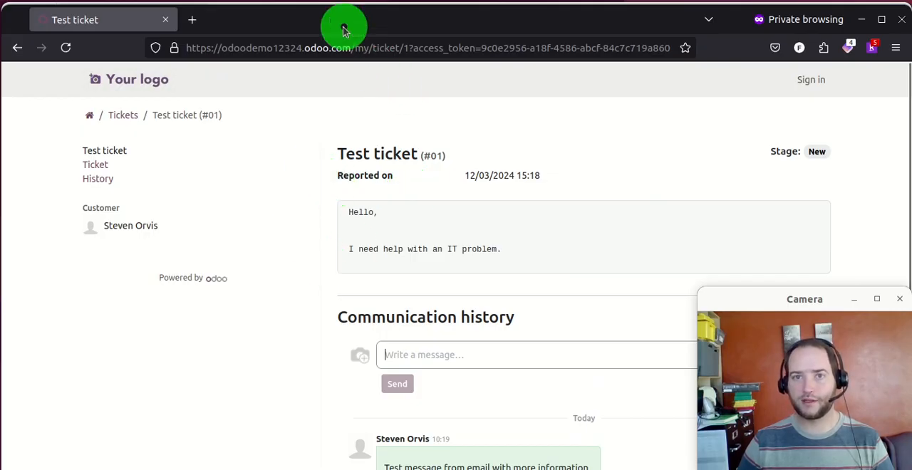
- Move the private window away, return to the Helpdesk overview and open the IT team's test ticket
left_click_drag(332, 22, 911, 249)
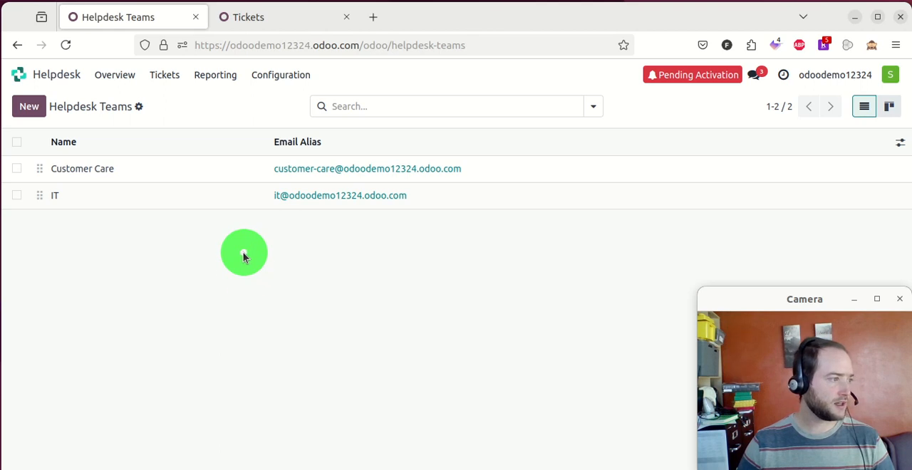
left_click(114, 75)
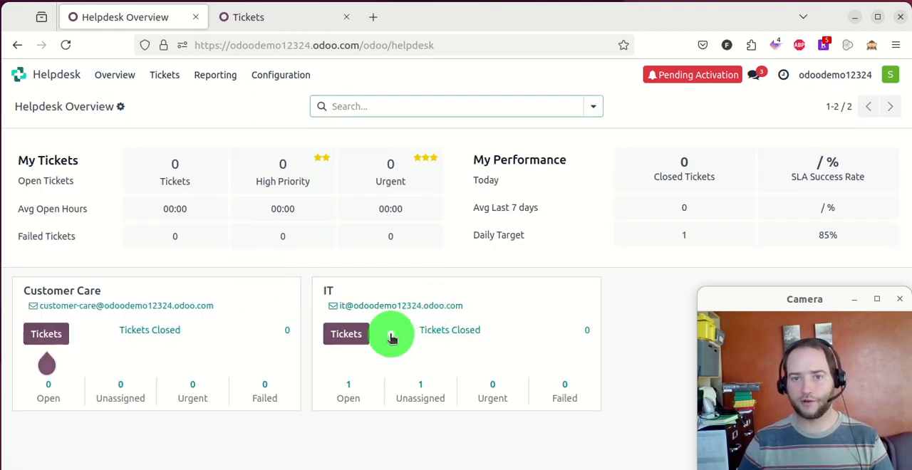
left_click(358, 334)
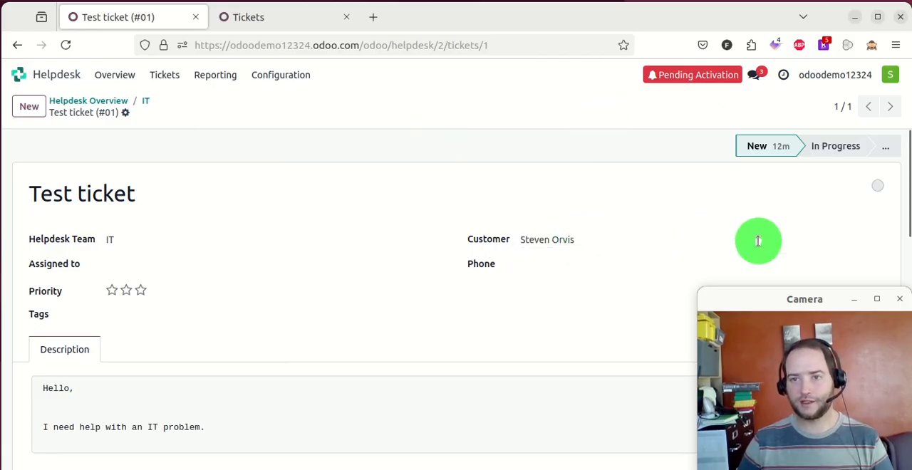
- Open the customer's contact record from the test ticket and review its details and communication area
left_click(879, 241)
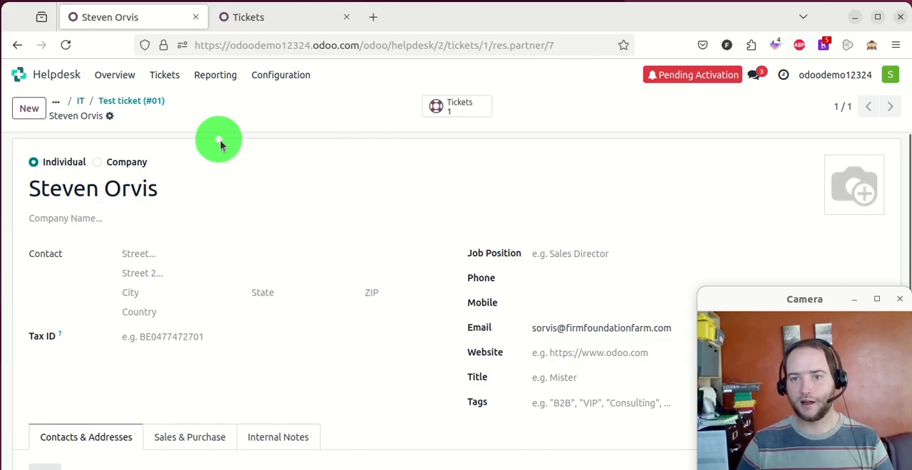
scroll(218, 139, "down", 3)
scroll(221, 199, "down", 2)
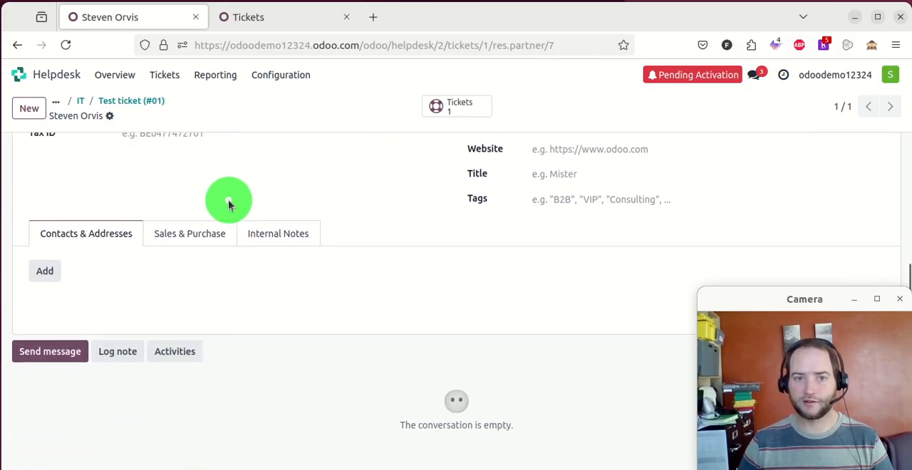
scroll(181, 203, "up", 5)
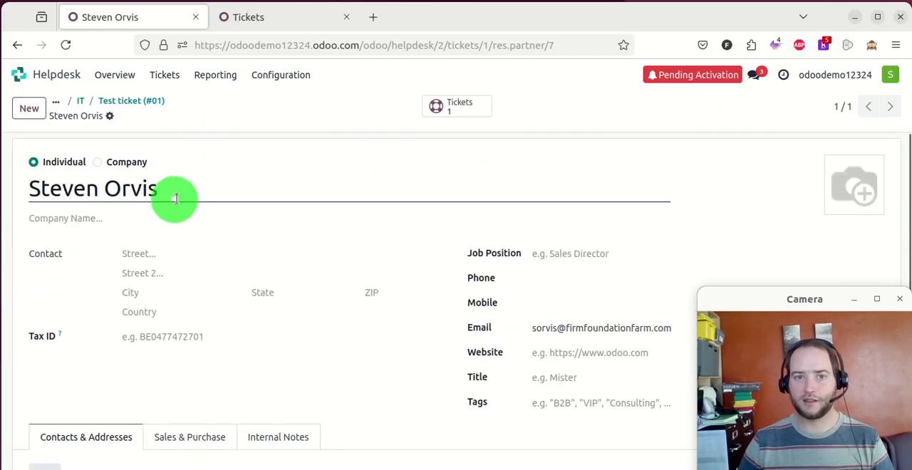
- Look at the ticket linked to the customer's contact record and return to the original ticket
left_click(466, 107)
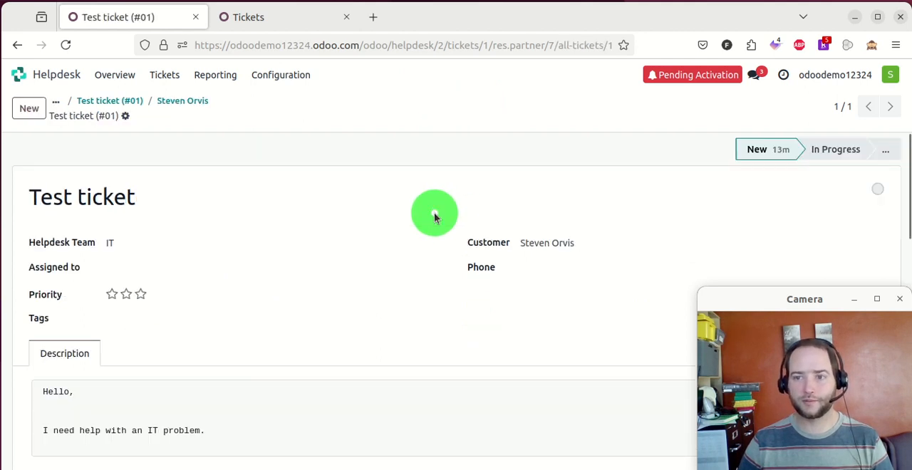
scroll(335, 226, "down", 3)
scroll(334, 222, "up", 3)
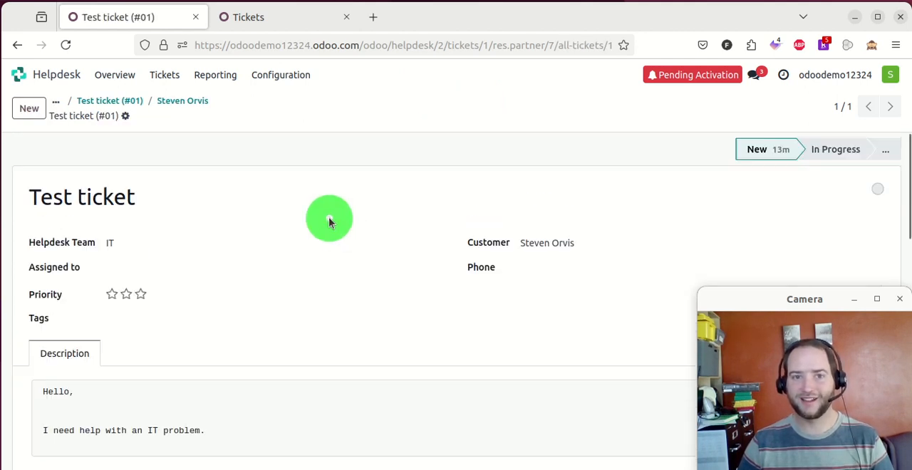
left_click(128, 100)
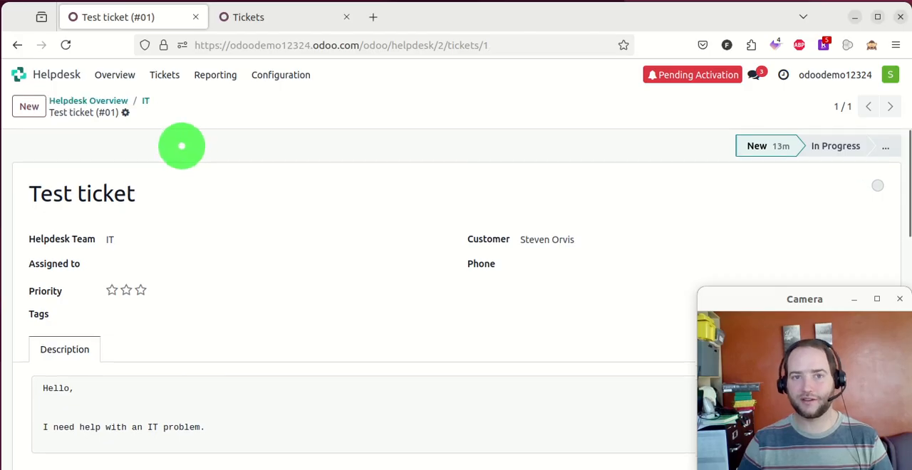
- Open the IT team's settings from the Helpdesk Teams configuration list
left_click(145, 102)
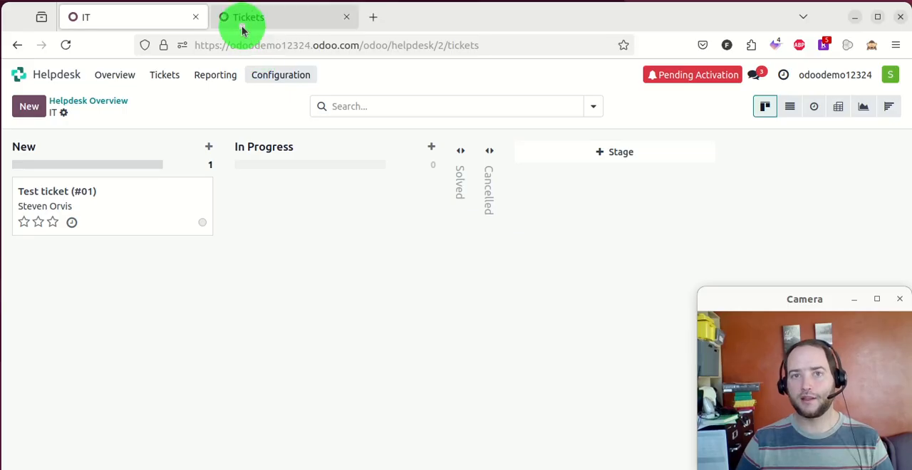
left_click(290, 76)
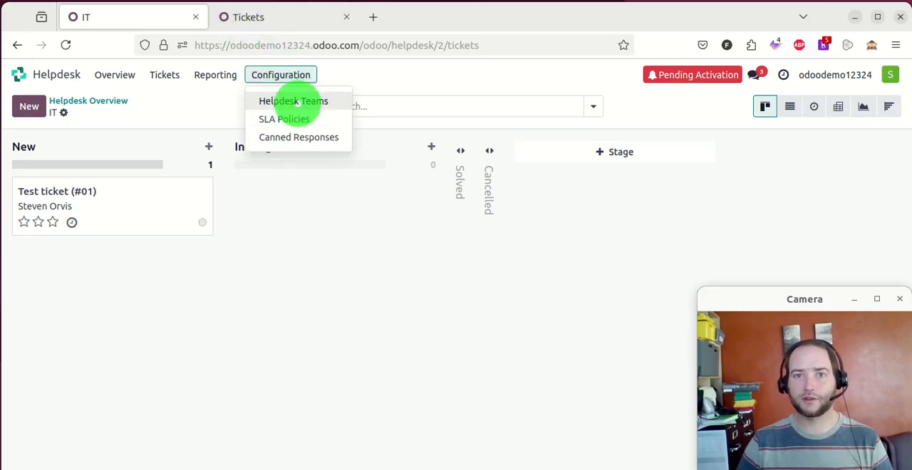
left_click(278, 100)
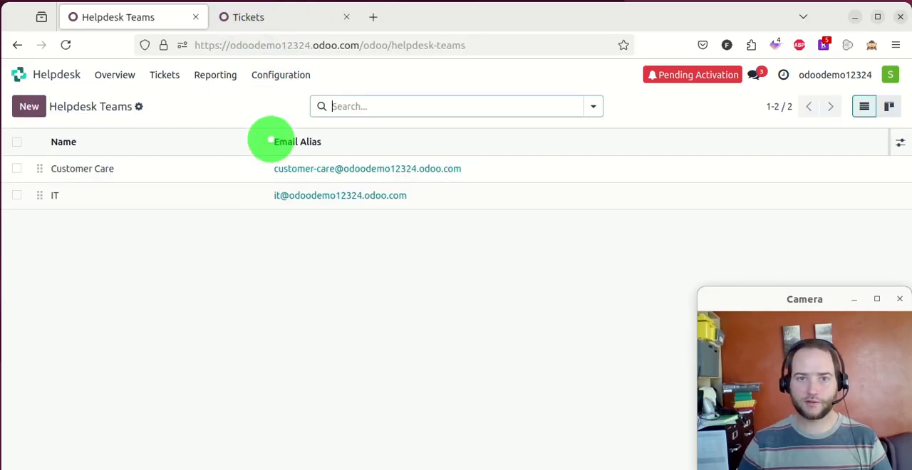
left_click(163, 189)
- Review the IT team's email alias settings and the options for who it accepts emails from, leaving Everyone selected
scroll(271, 267, "down", 3)
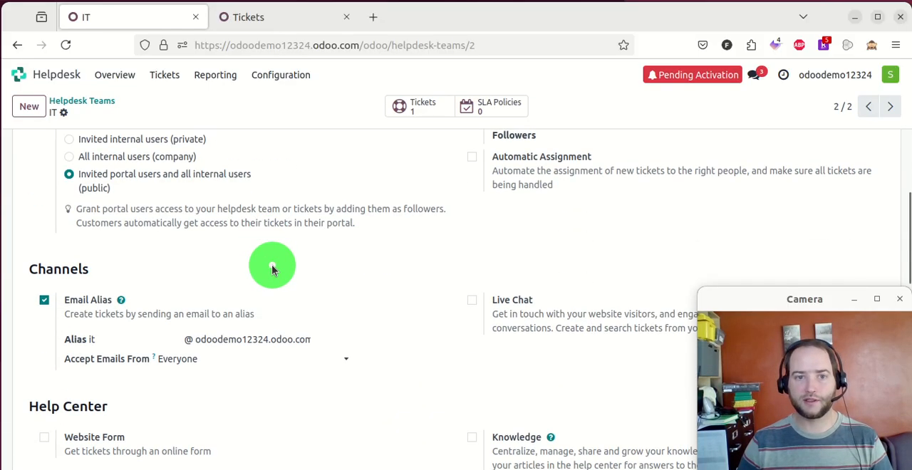
scroll(250, 238, "up", 2)
scroll(340, 298, "down", 2)
scroll(340, 299, "down", 2)
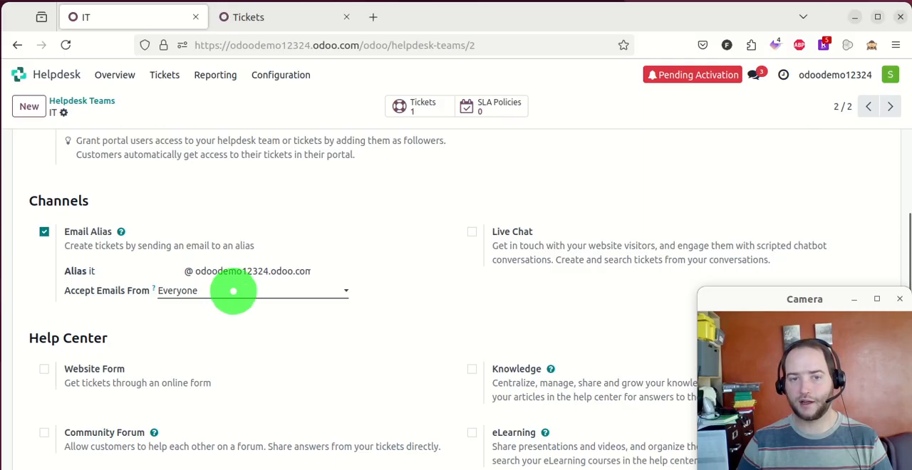
left_click(247, 293)
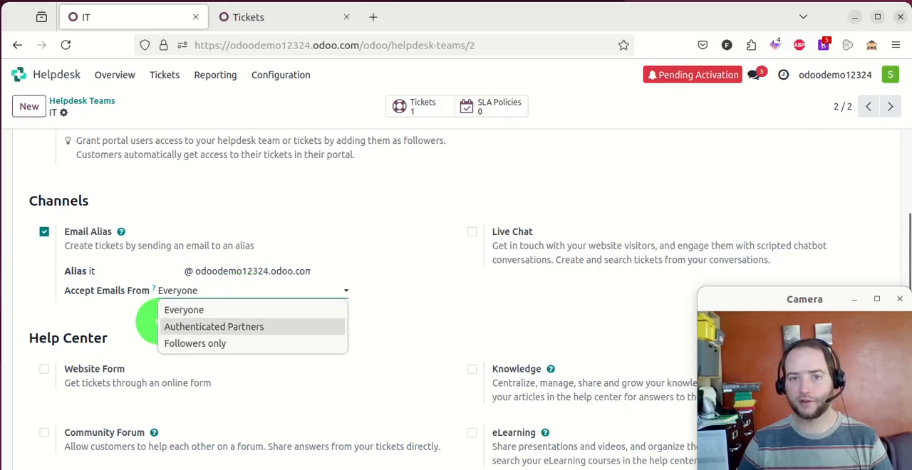
left_click(83, 315)
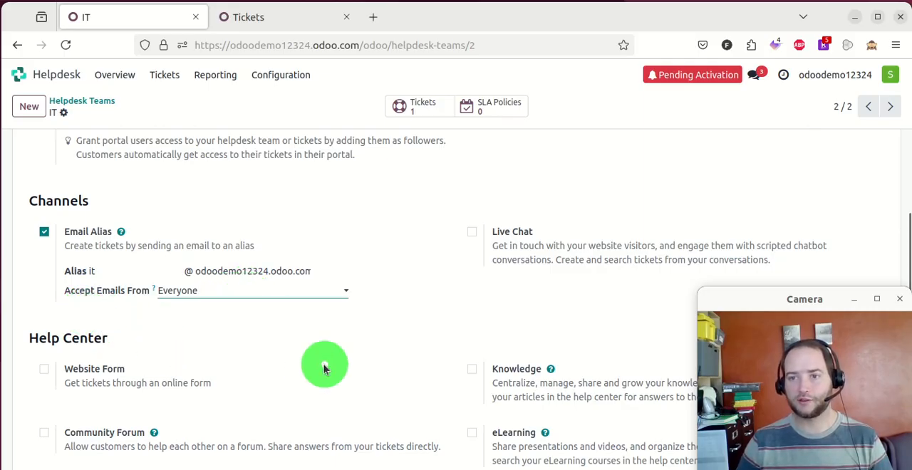
- Examine the IT team's Visibility & Assignment settings and its channels
scroll(314, 364, "up", 4)
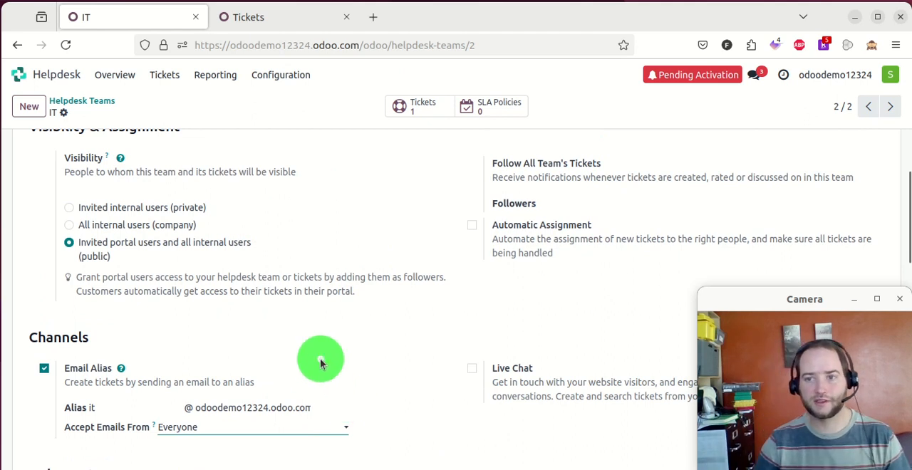
scroll(259, 347, "up", 3)
scroll(260, 344, "up", 1)
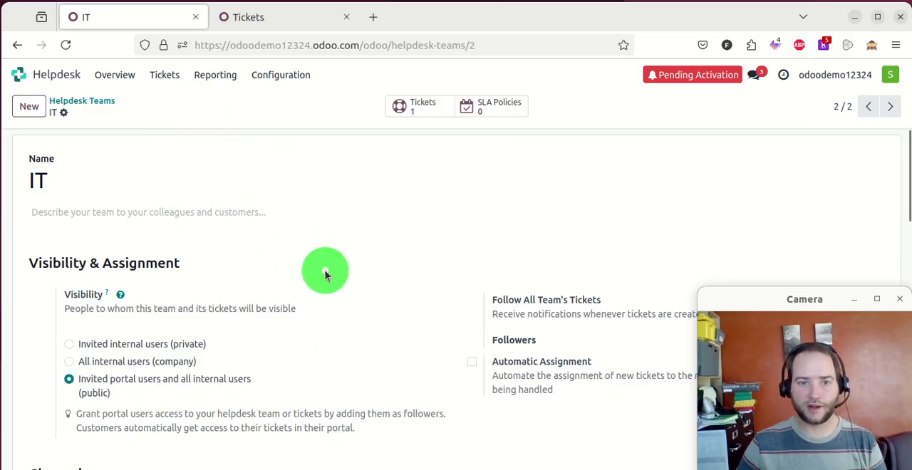
scroll(325, 275, "down", 2)
scroll(325, 275, "down", 4)
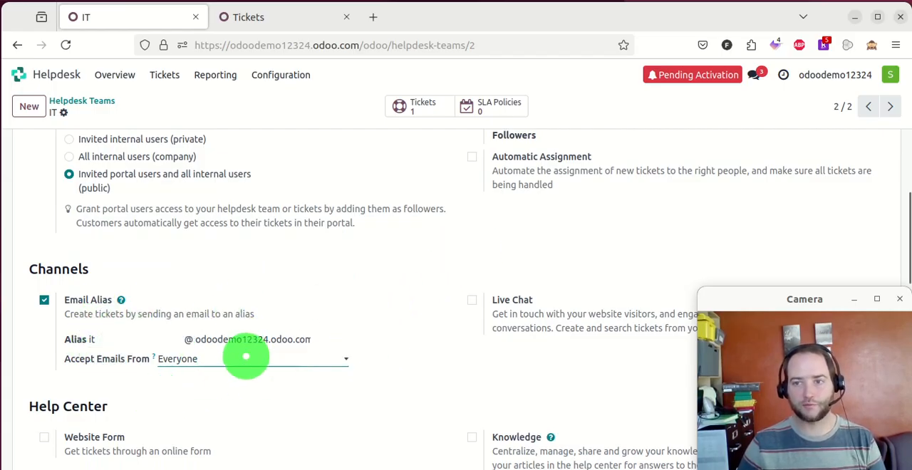
scroll(218, 228, "up", 5)
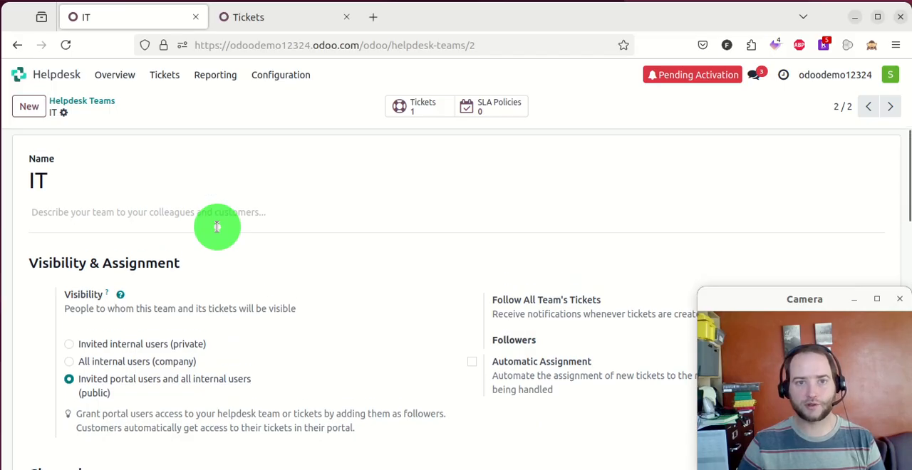
scroll(217, 232, "down", 10)
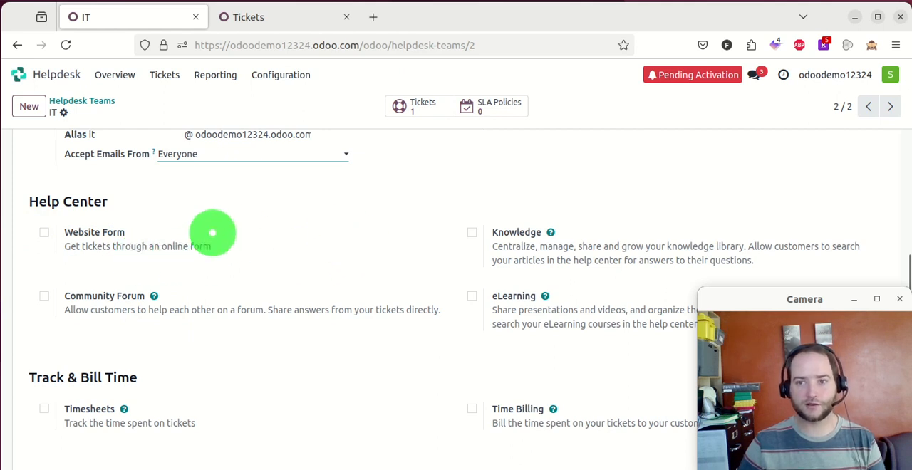
scroll(224, 224, "up", 3)
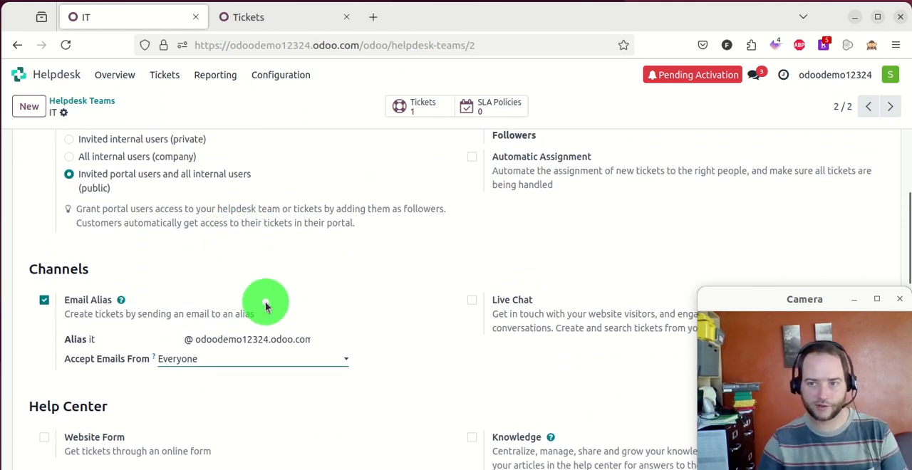
scroll(265, 306, "down", 2)
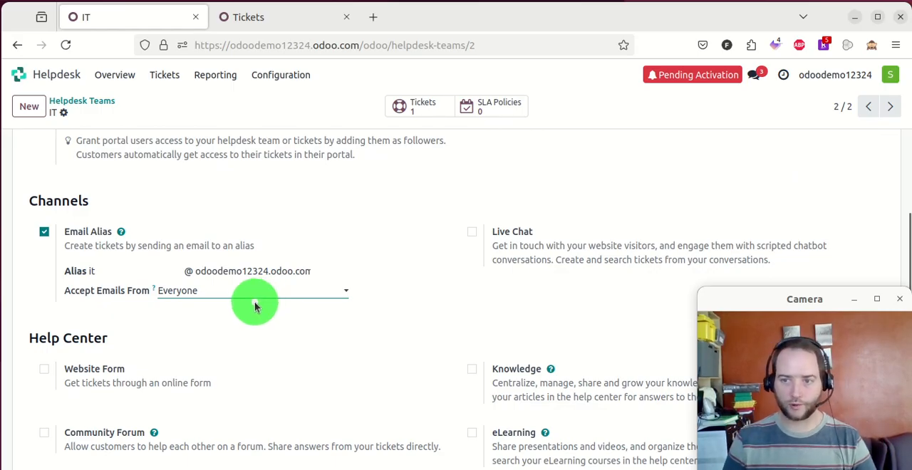
- Examine the IT team's Help Center, Track & Bill Time, Performance, Self-Service and After-Sales options
scroll(250, 299, "down", 2)
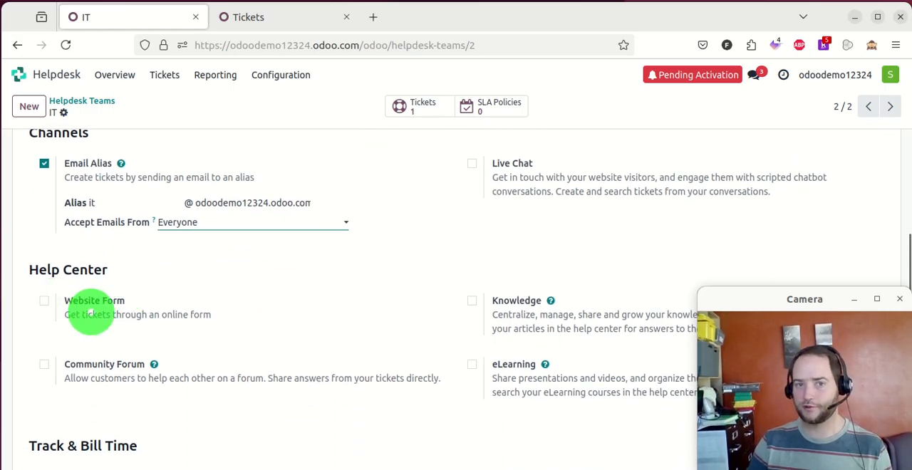
scroll(181, 326, "down", 2)
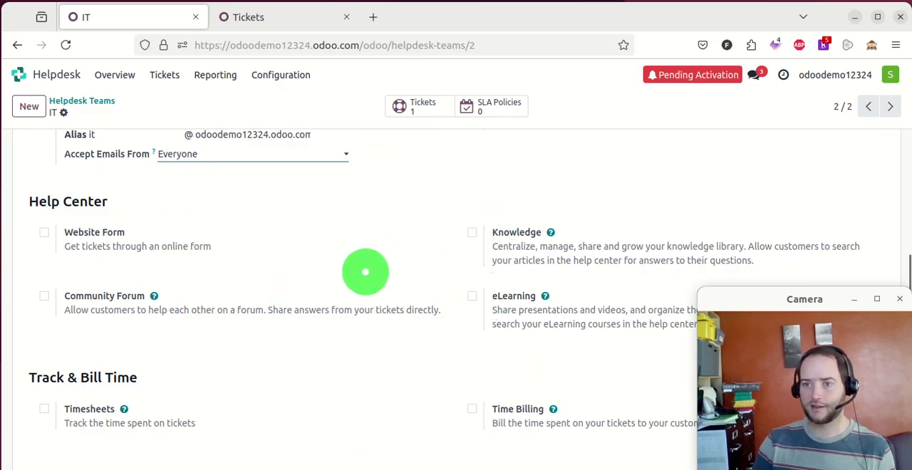
scroll(556, 213, "down", 2)
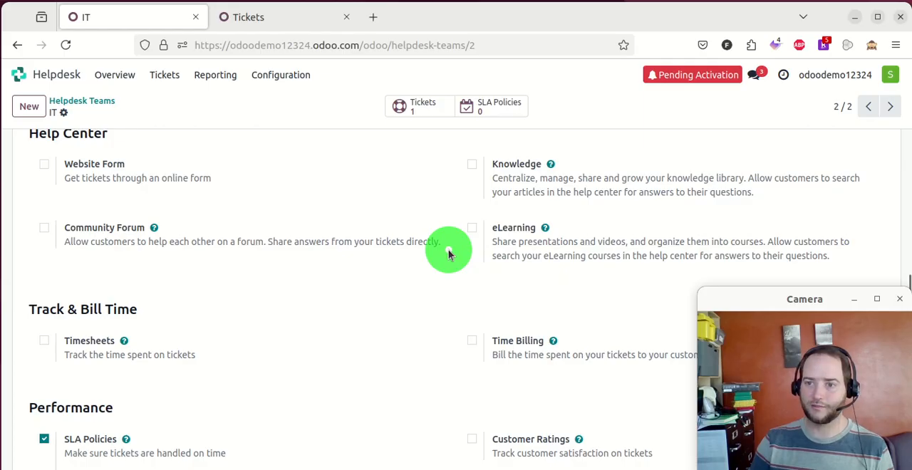
scroll(449, 254, "down", 2)
scroll(308, 255, "down", 2)
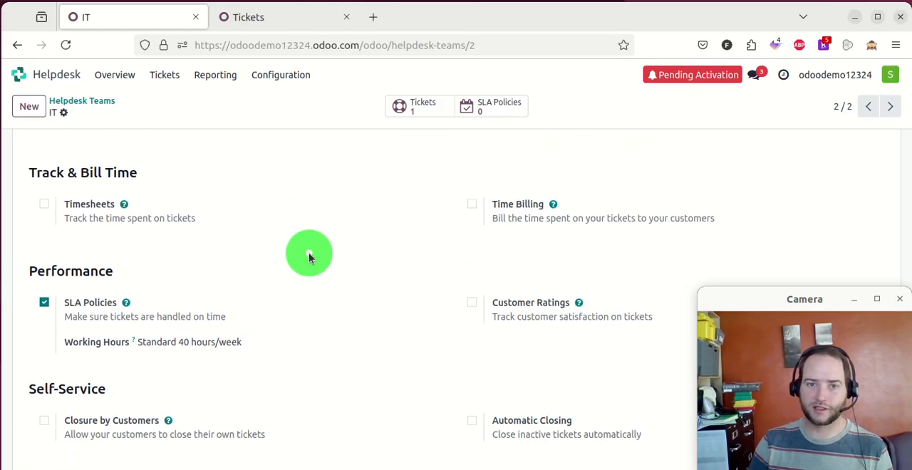
scroll(309, 255, "down", 4)
scroll(320, 227, "down", 2)
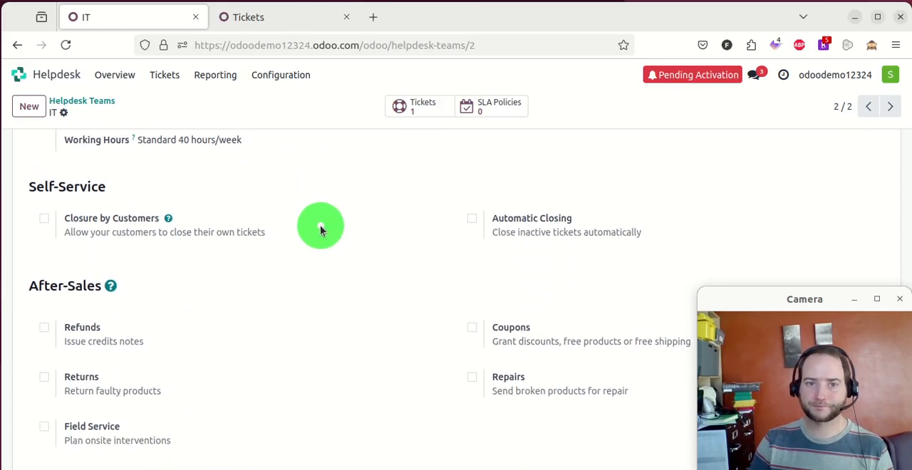
scroll(316, 221, "up", 10)
- Open the IT team's ticket board from its team record and move the test ticket to the In Progress stage
left_click(97, 100)
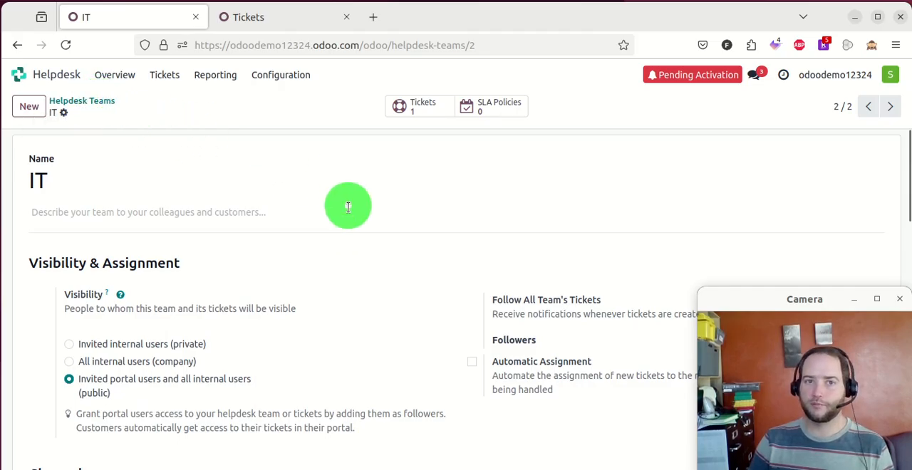
left_click(184, 199)
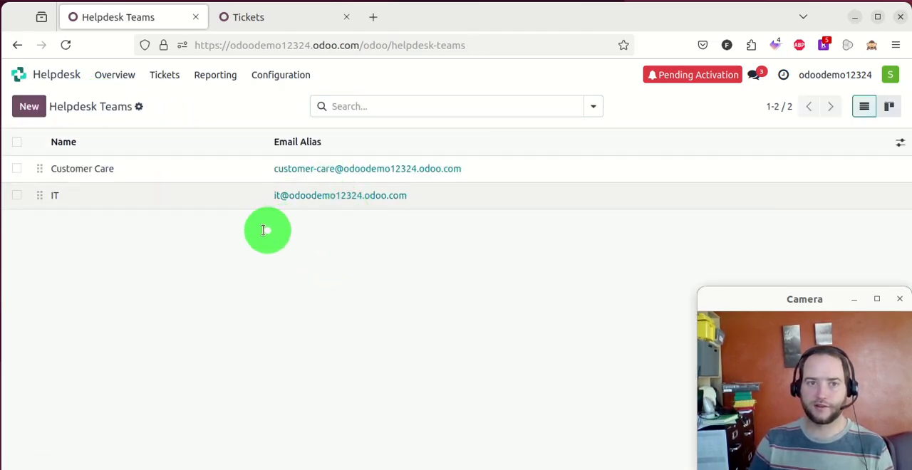
left_click(422, 104)
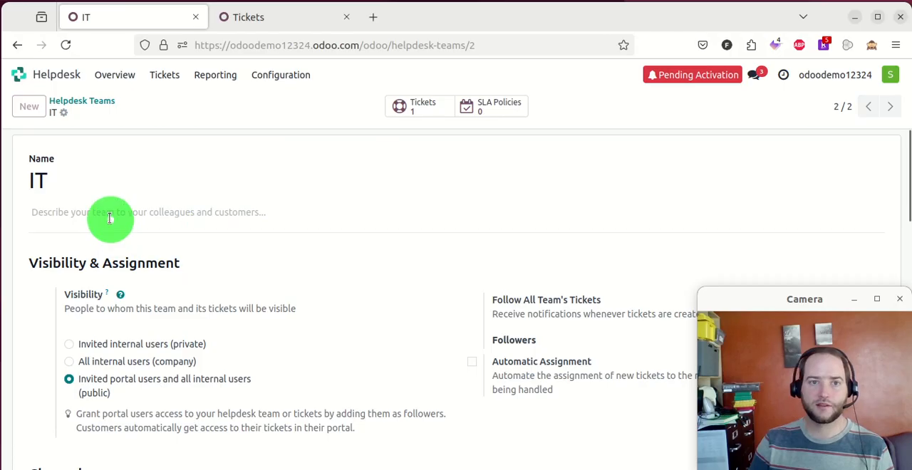
left_click_drag(161, 203, 313, 203)
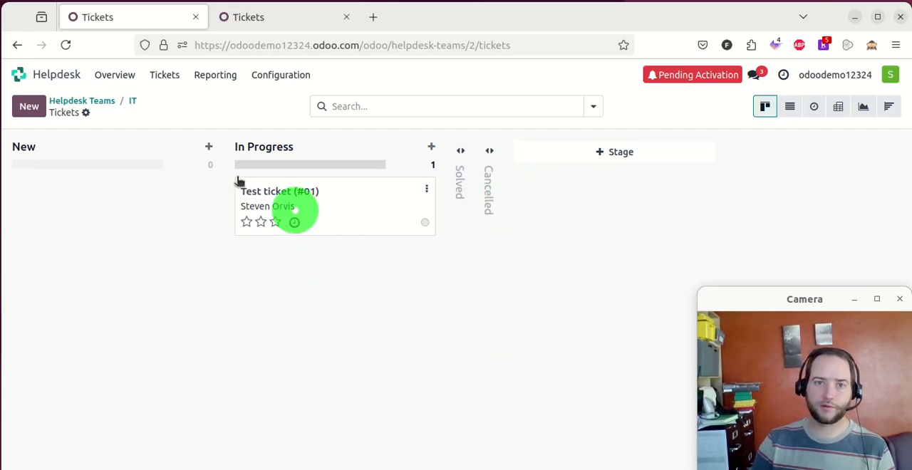
- Add a stage named For Review and place it between In Progress and Solved
left_click(631, 155)
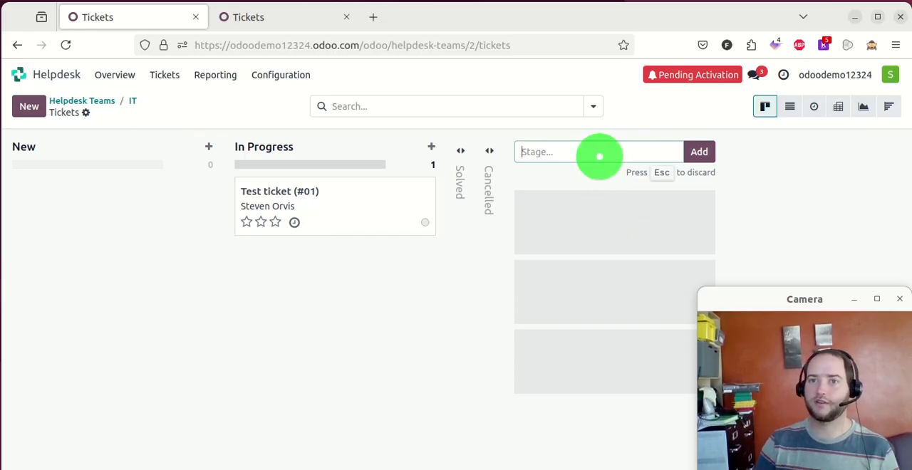
left_click_drag(591, 149, 472, 157)
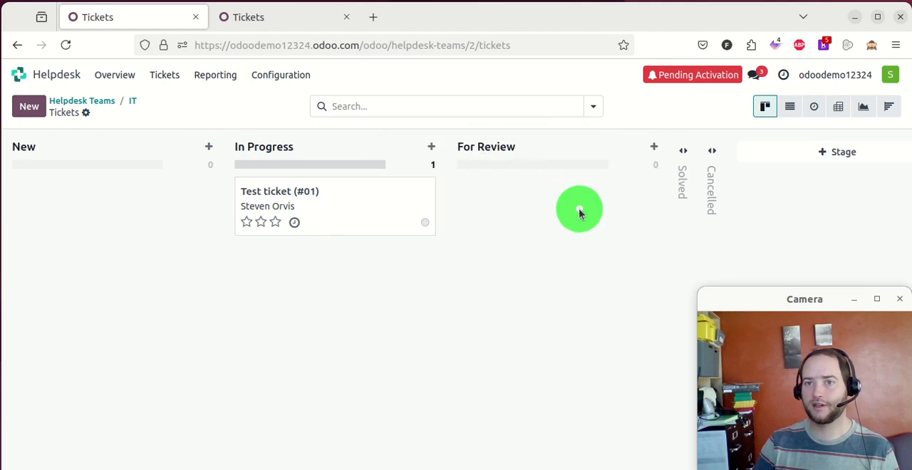
- View the For Review stage's edit options, including its templates and assigned helpdesk teams, and close them without changes
left_click(632, 147)
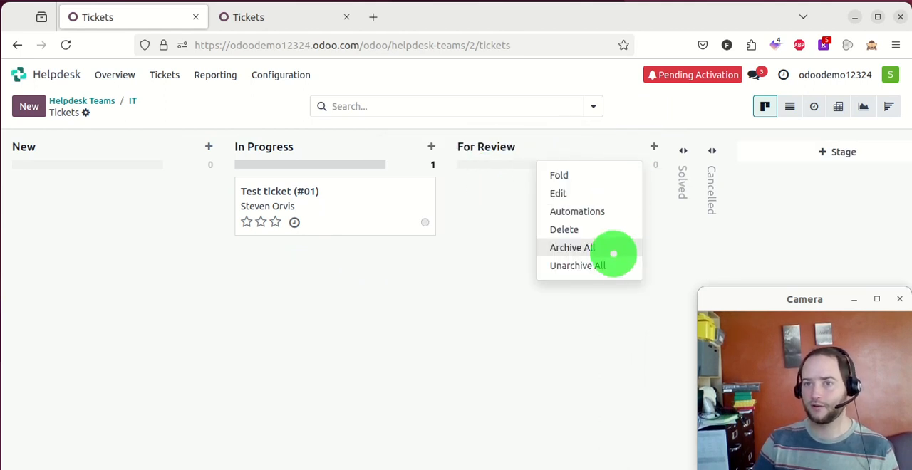
left_click(610, 198)
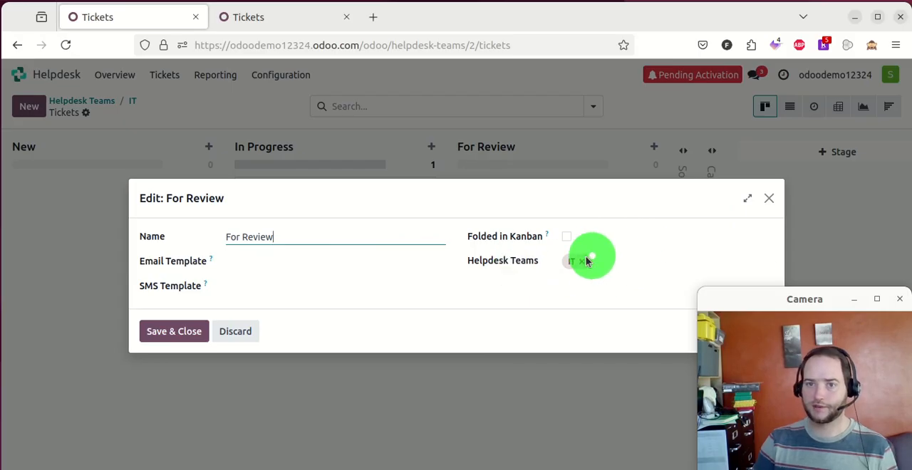
left_click(770, 203)
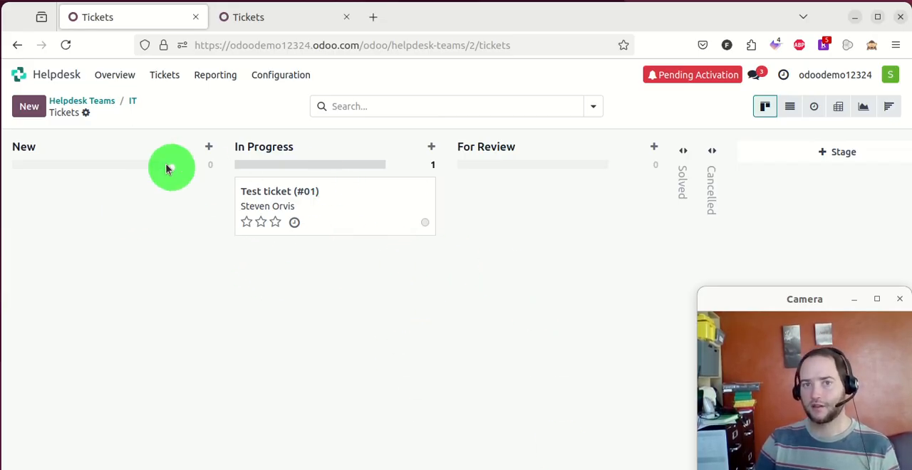
mouse_move(184, 153)
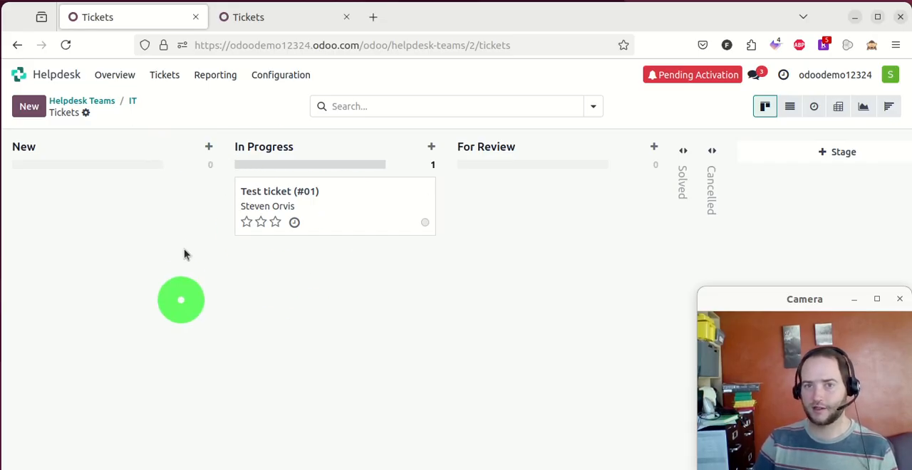
- Open the customer's contact record from the test ticket in the In Progress stage
left_click(190, 149)
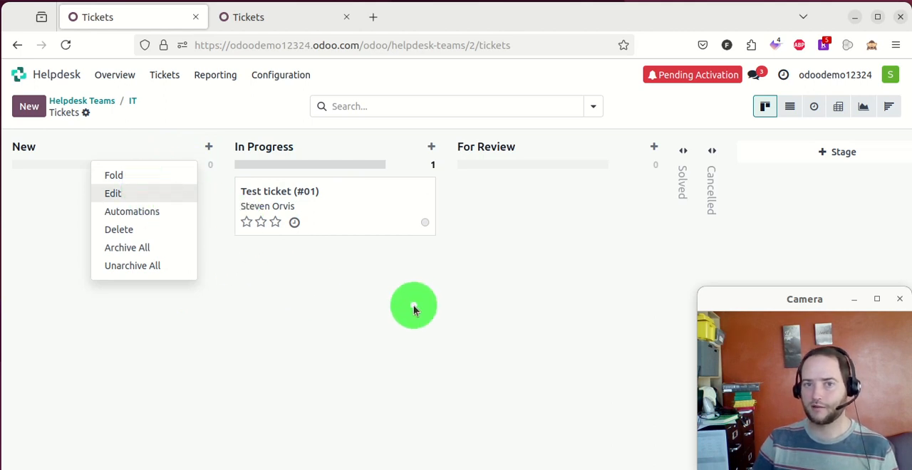
left_click(330, 196)
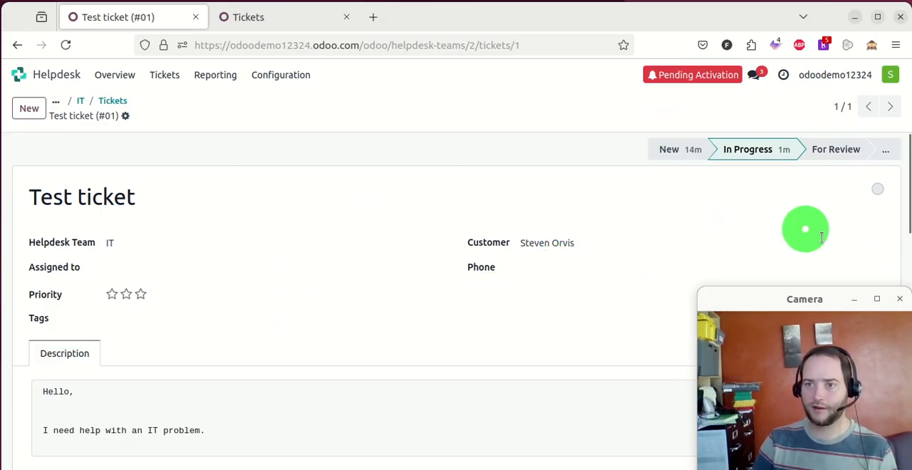
left_click(874, 244)
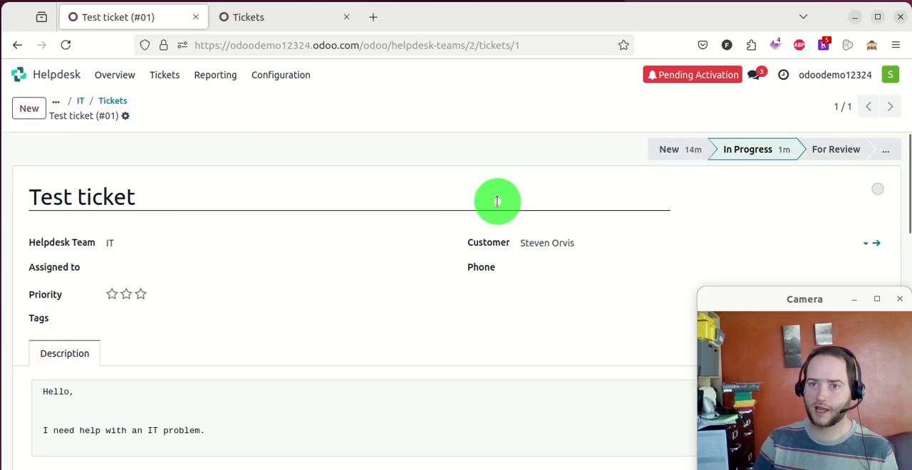
- Examine the customer's contact details, including the Contacts & Addresses and Sales & Purchase information
scroll(159, 212, "down", 2)
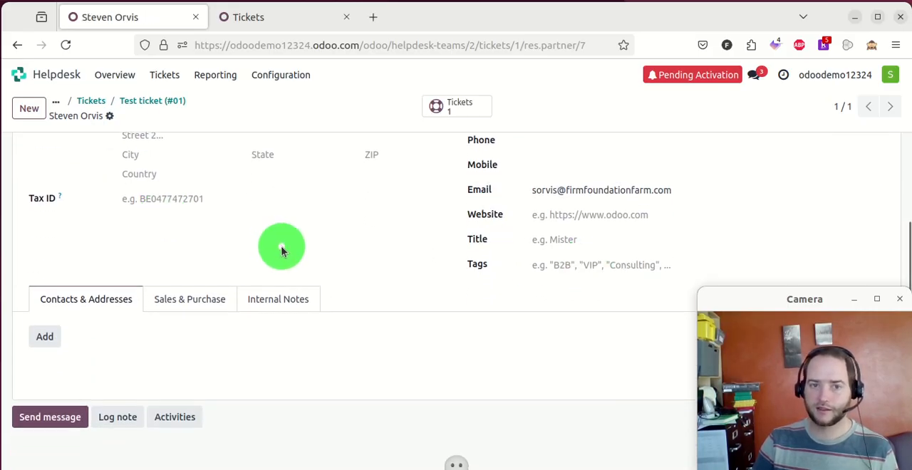
scroll(419, 256, "down", 2)
scroll(419, 254, "up", 3)
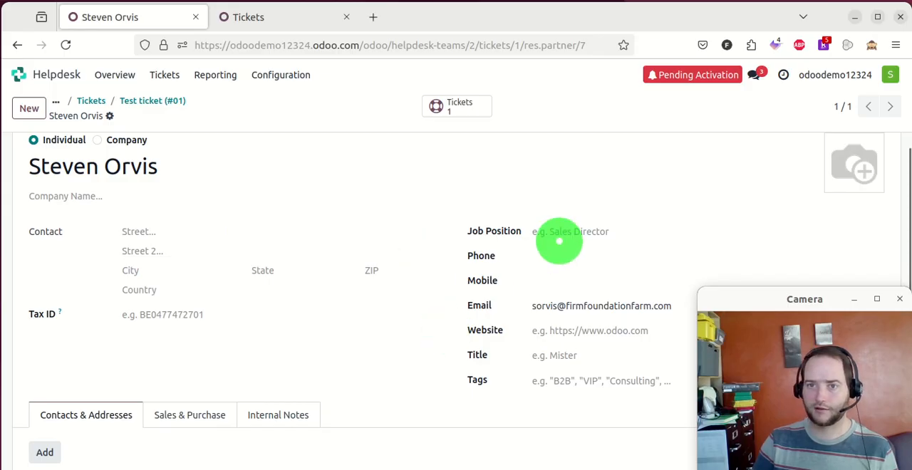
left_click(249, 414)
scroll(208, 285, "down", 3)
left_click(200, 216)
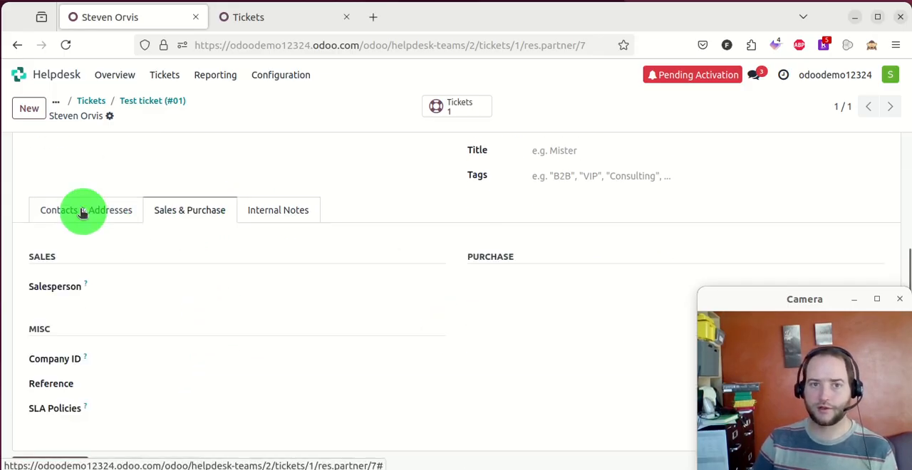
scroll(179, 281, "down", 2)
scroll(324, 240, "up", 1)
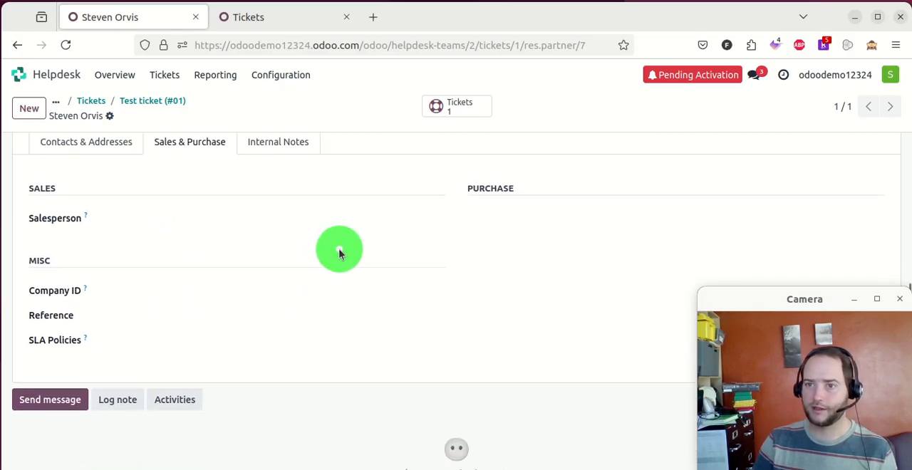
scroll(206, 247, "up", 1)
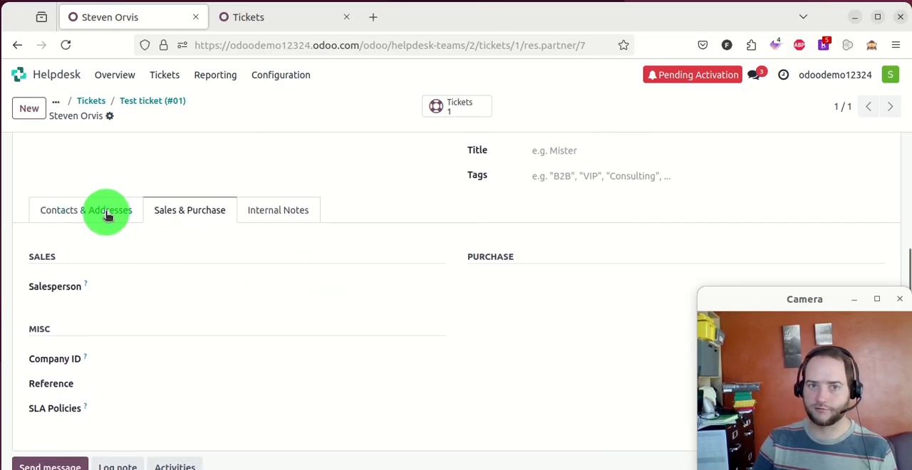
left_click(79, 212)
scroll(354, 260, "up", 3)
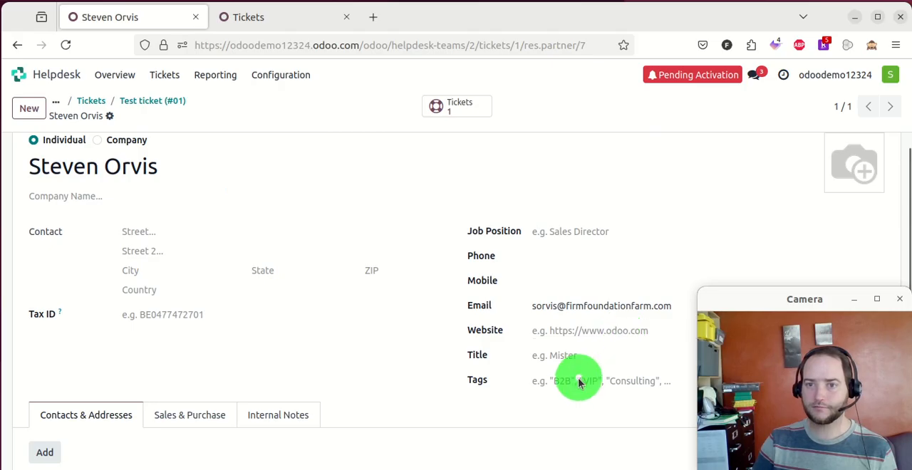
- Add the tag Teacher to the customer's contact record and save it
left_click(578, 383)
scroll(485, 319, "down", 2)
scroll(531, 276, "up", 2)
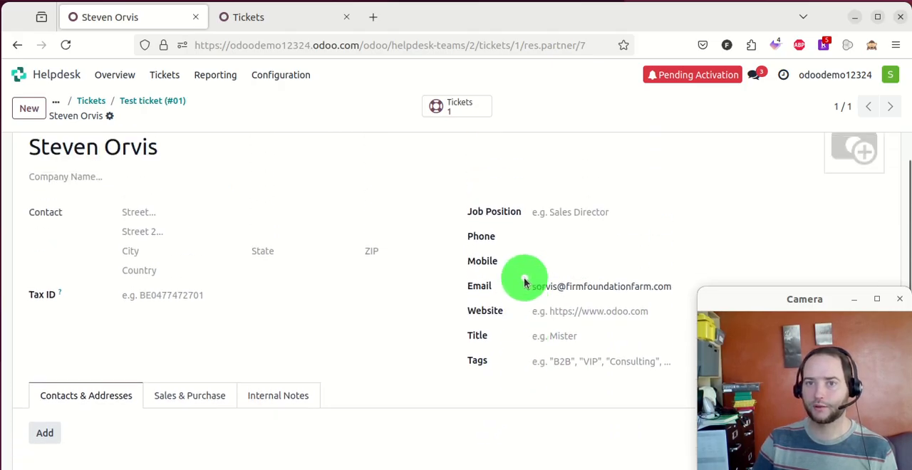
scroll(460, 254, "up", 1)
scroll(513, 251, "down", 2)
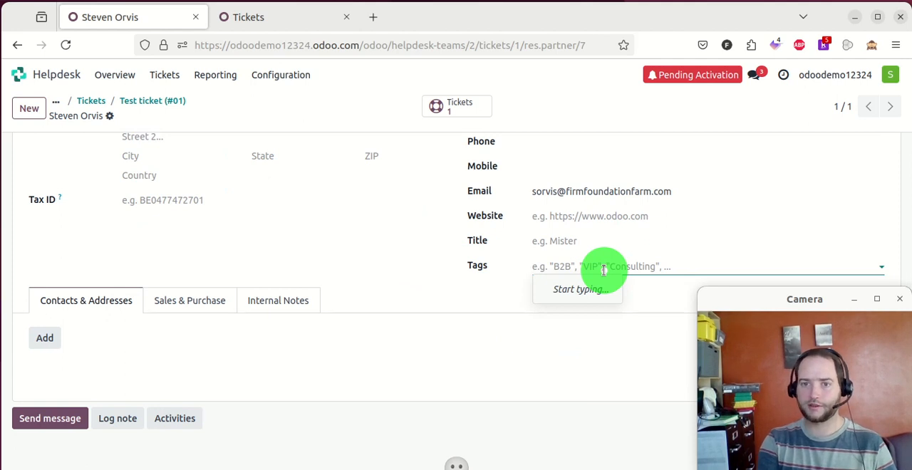
key("Return")
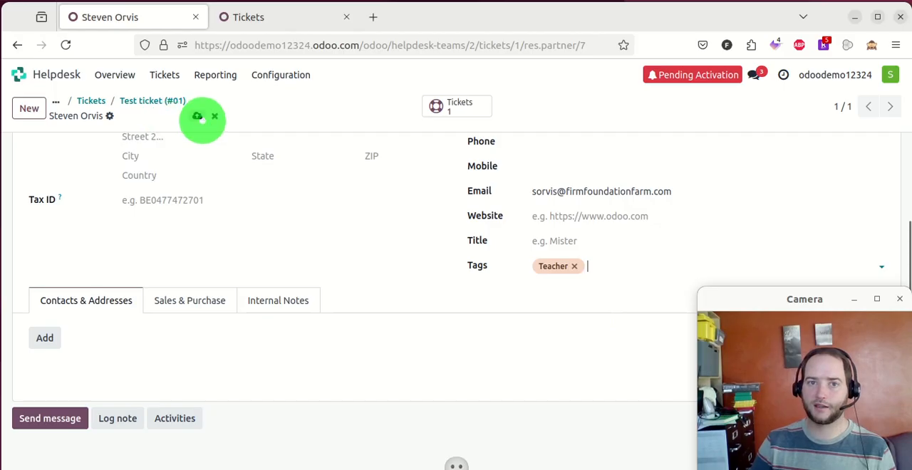
left_click(194, 117)
scroll(289, 236, "up", 2)
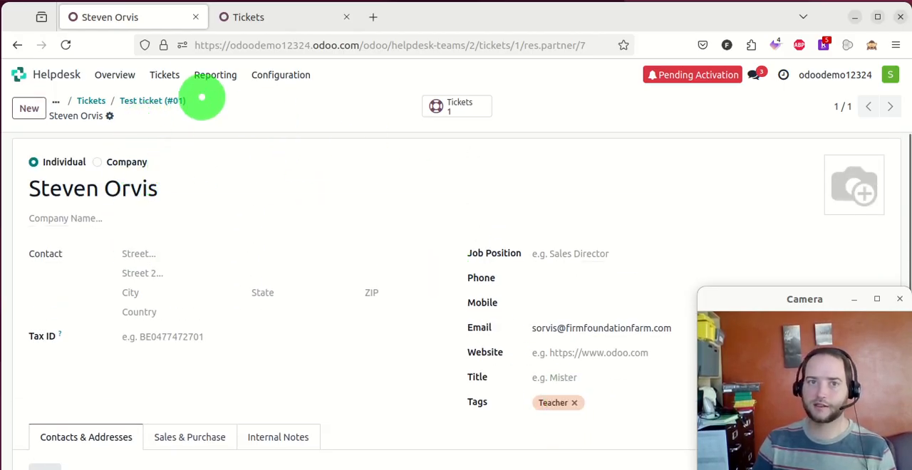
- Return to the IT ticket board, view the New stage's edit options and close them without changes
left_click(181, 108)
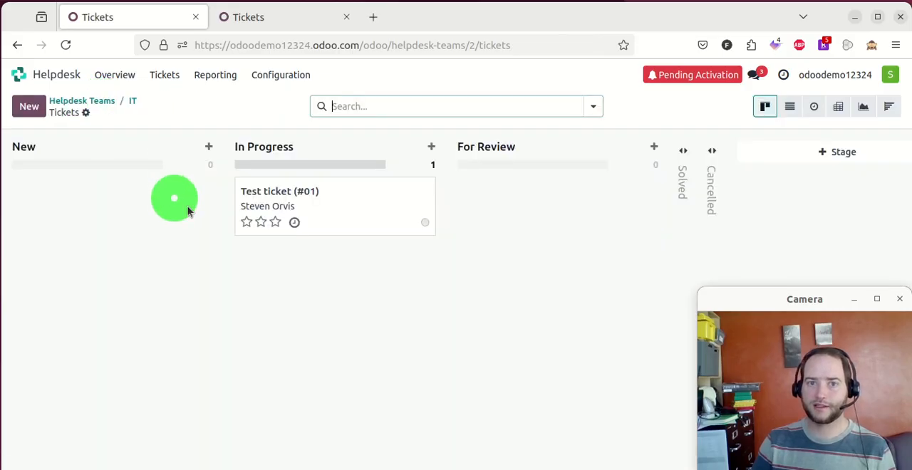
left_click(186, 149)
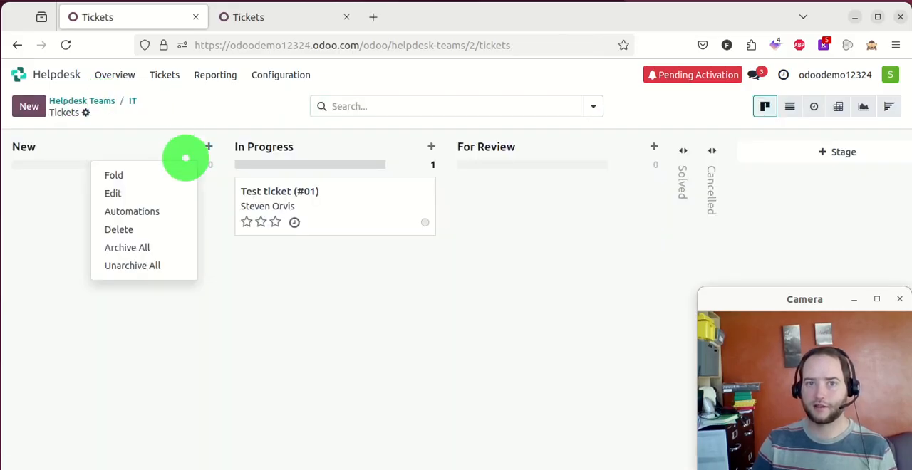
left_click(158, 194)
left_click(232, 331)
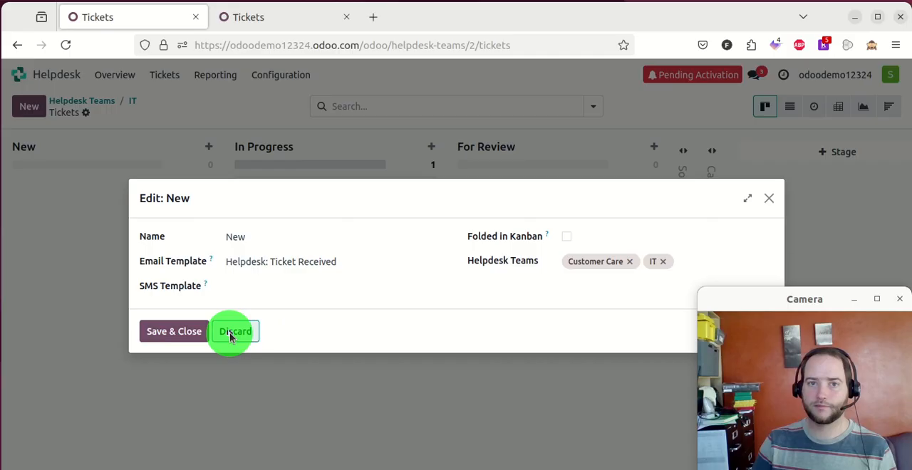
- Request automations for the New stage and install Odoo Studio, confirming the pricing plan change
left_click(189, 150)
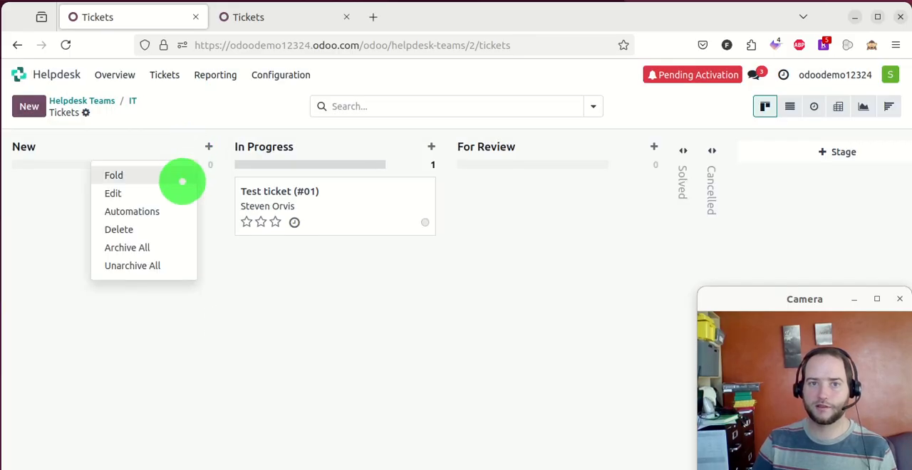
left_click(152, 210)
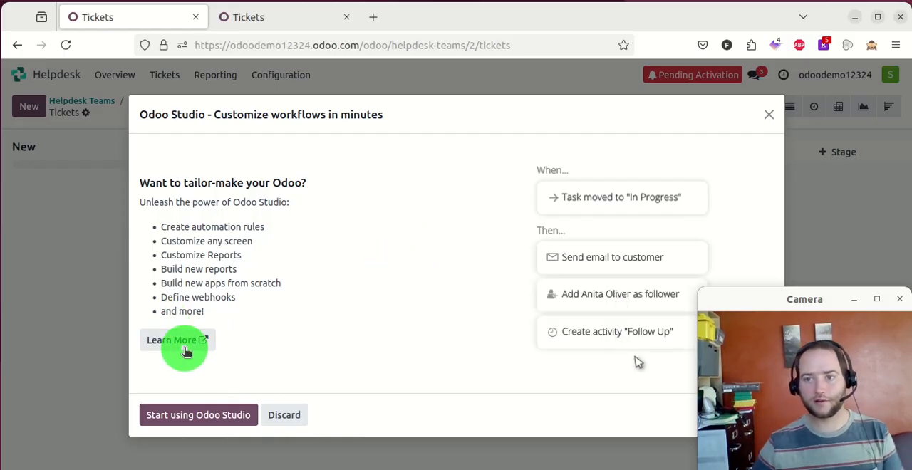
left_click(179, 418)
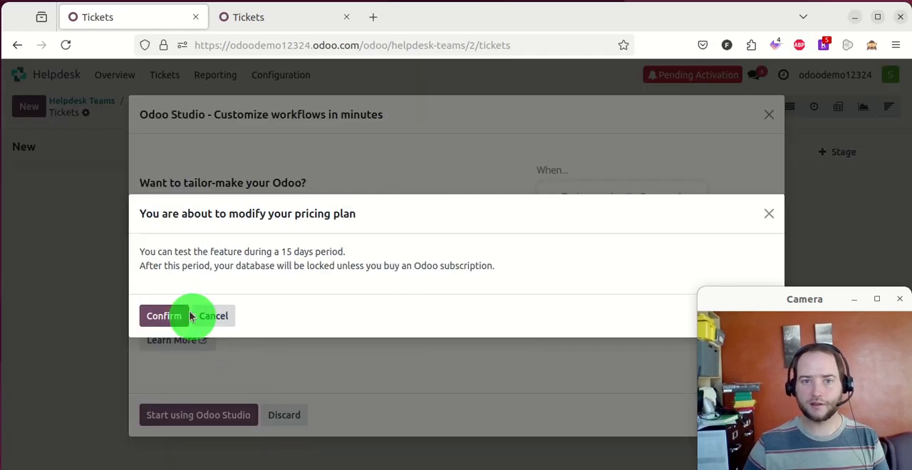
left_click(163, 316)
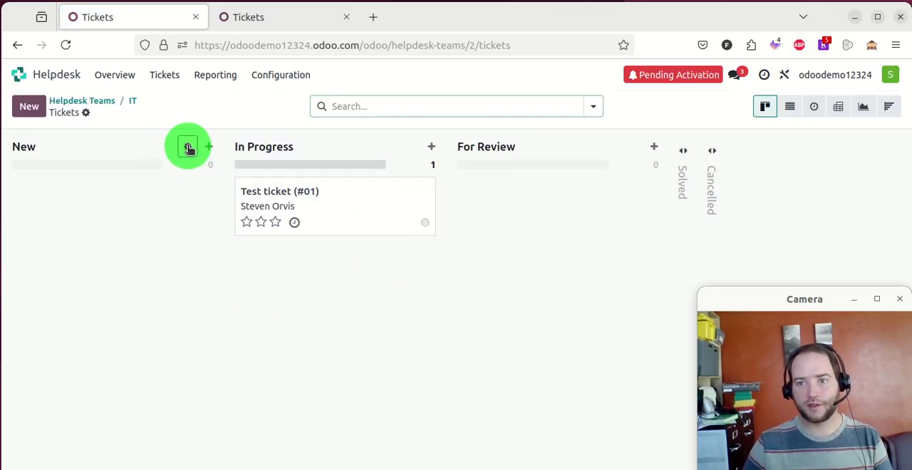
left_click(188, 148)
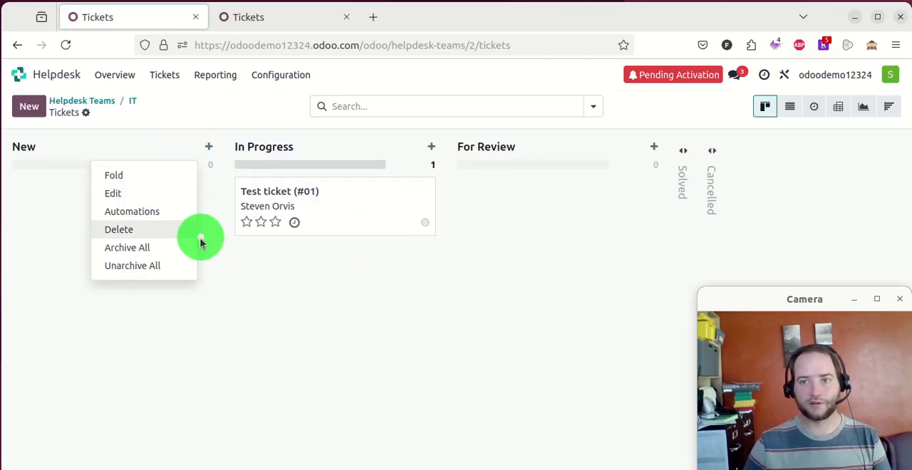
left_click(158, 201)
left_click(243, 334)
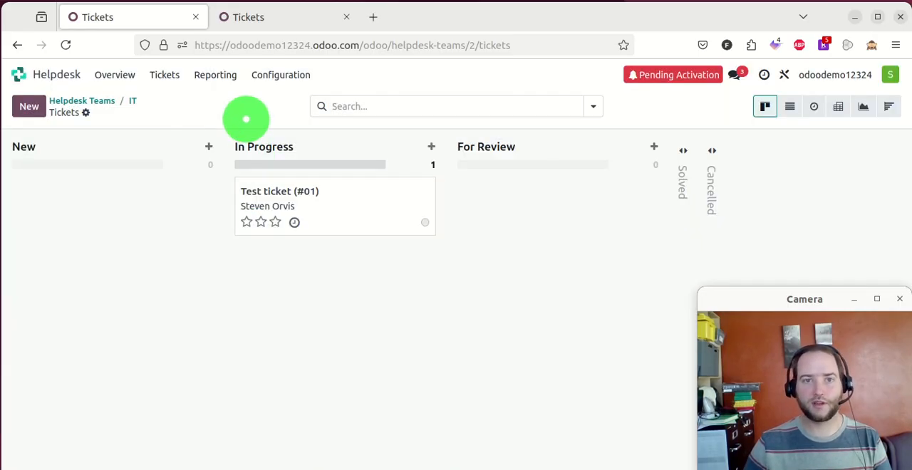
- Start a new automation rule for the New stage, triggered when the stage is set to New
left_click(189, 148)
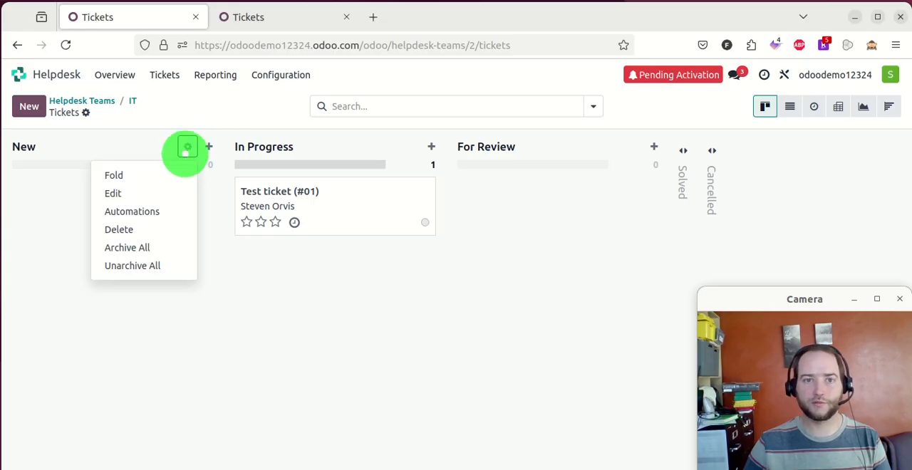
left_click(158, 214)
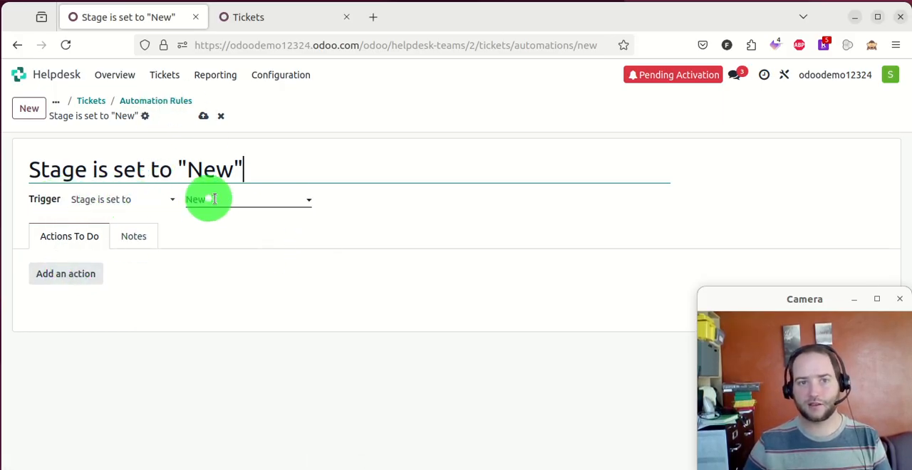
- Examine the action types and the fields Update Record can change for the automation rule, and discard the action
left_click(89, 283)
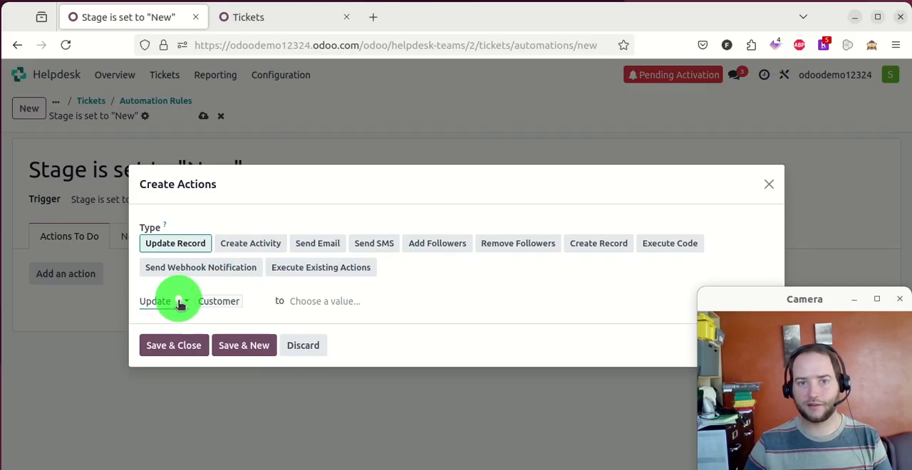
left_click(265, 302)
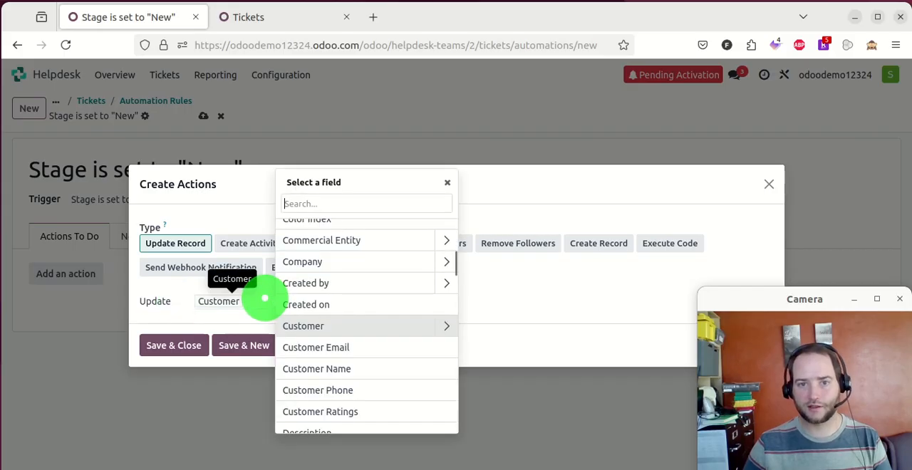
scroll(332, 300, "down", 5)
scroll(404, 304, "down", 15)
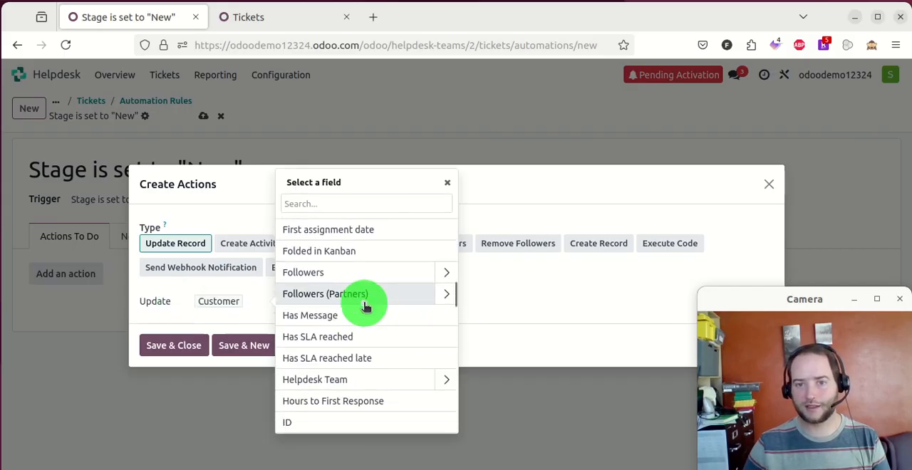
left_click(585, 176)
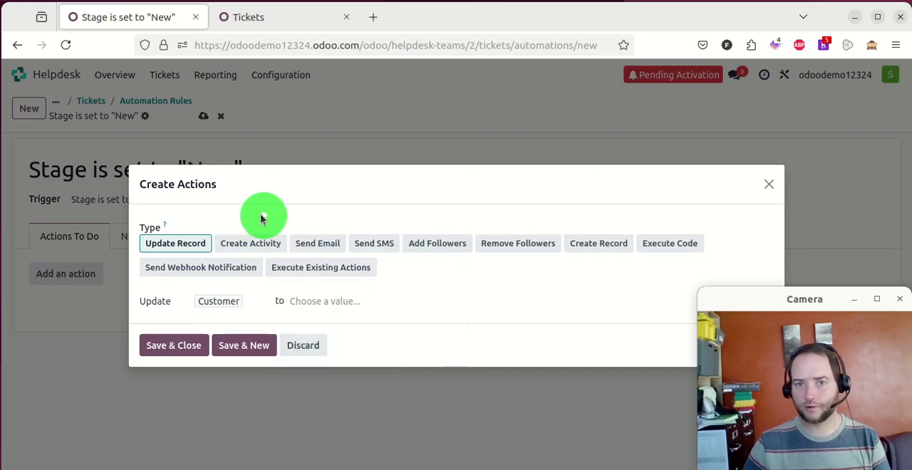
left_click(304, 345)
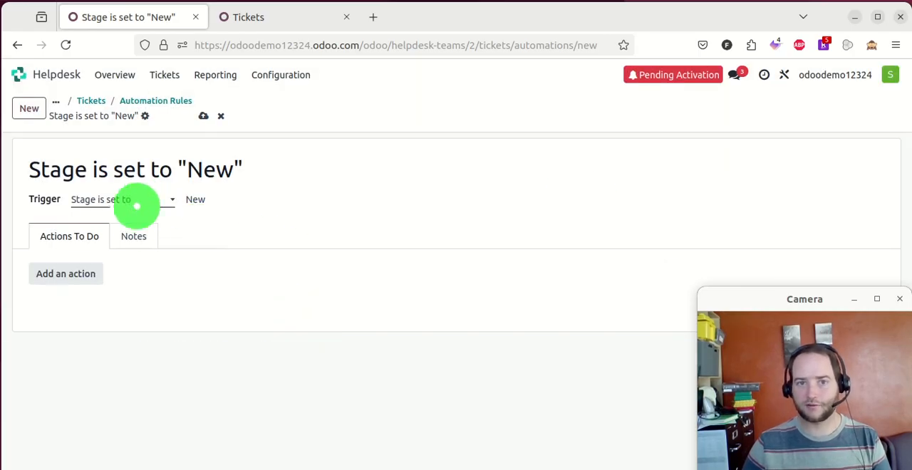
- Examine the automation rule's available triggers and target stages without changing them
left_click(149, 200)
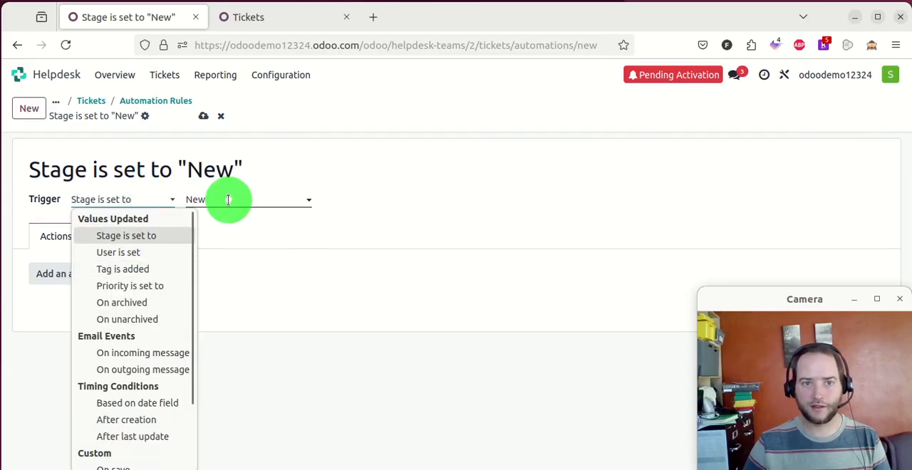
left_click(238, 229)
left_click(253, 194)
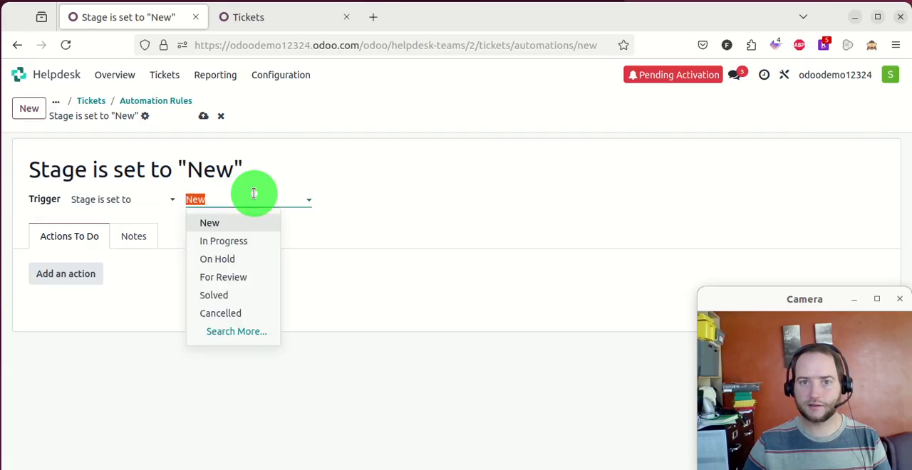
left_click(389, 173)
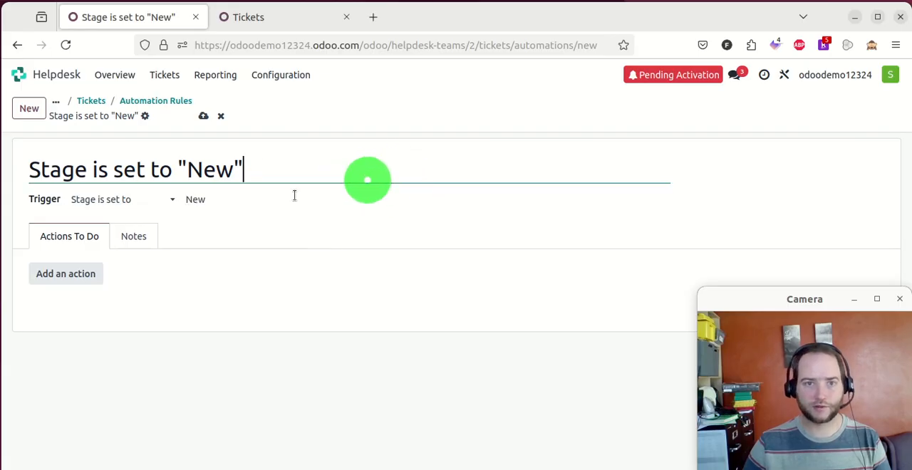
- Set the automation rule's trigger to On save
left_click(120, 199)
scroll(124, 389, "down", 2)
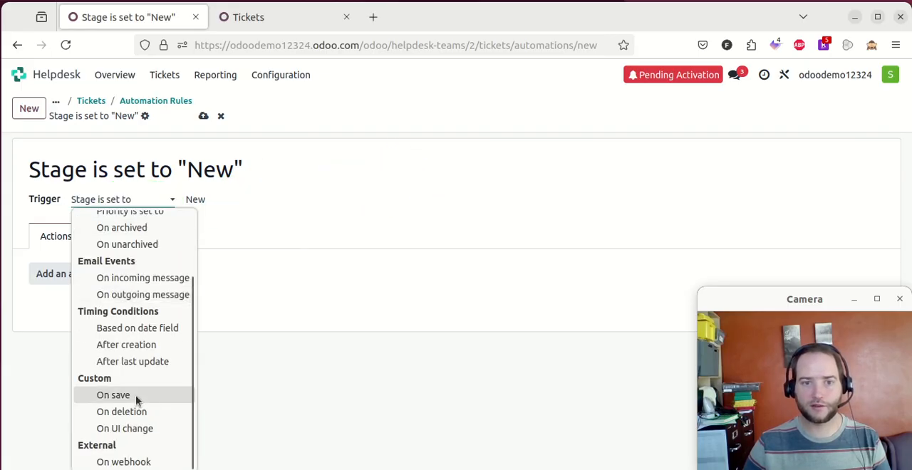
left_click(114, 395)
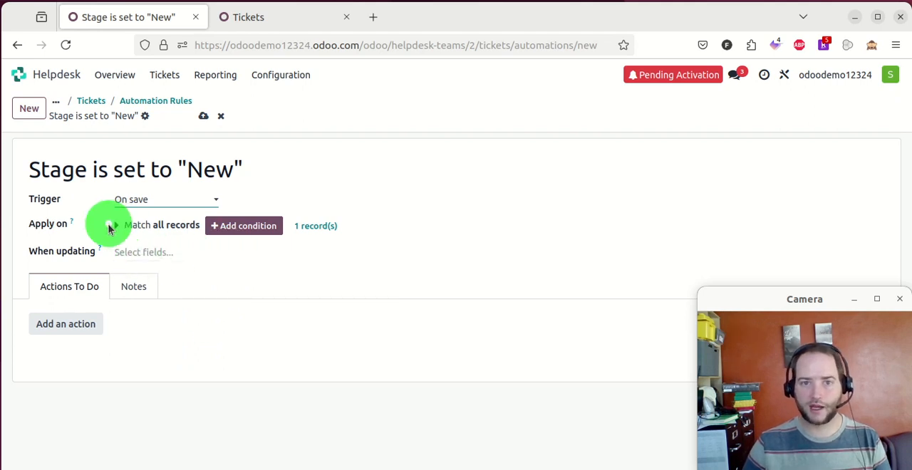
- Add the condition that the customer's Tags is in Teacher to the automation rule and save the rule
left_click(234, 227)
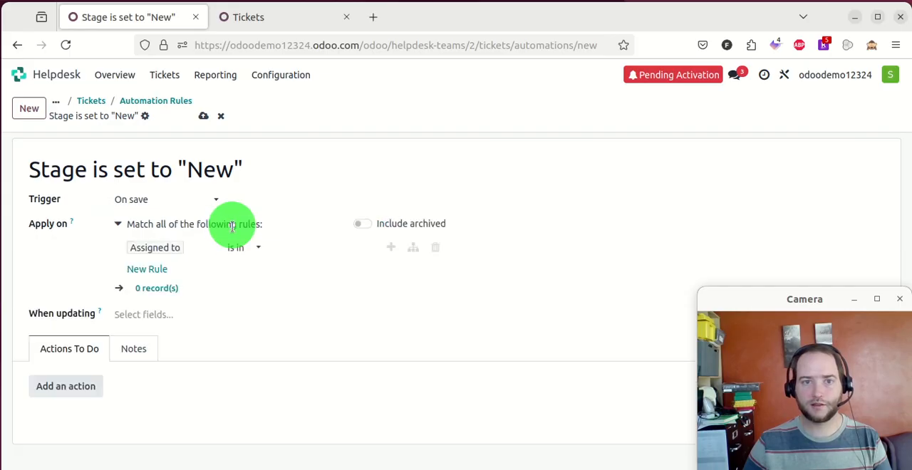
left_click(201, 248)
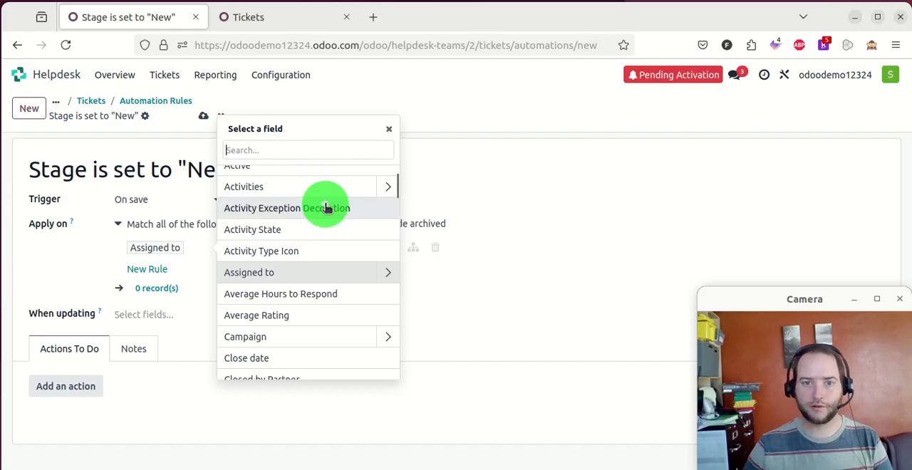
scroll(325, 211, "up", 2)
scroll(326, 212, "down", 5)
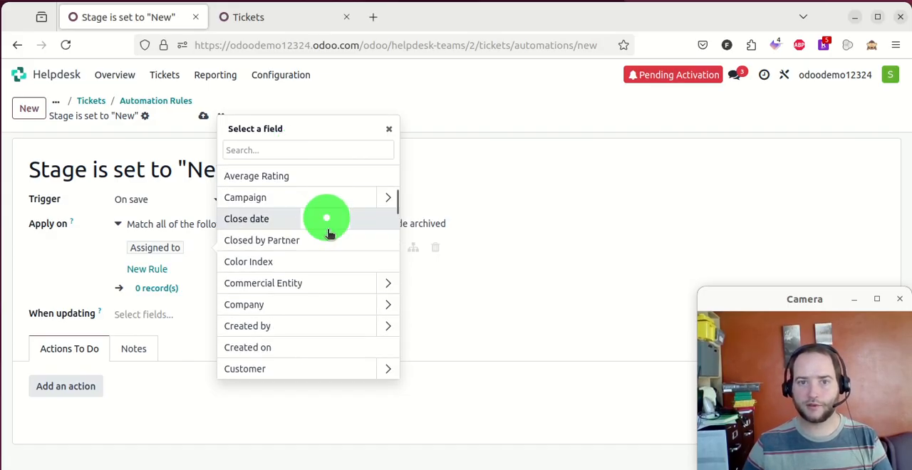
scroll(328, 242, "down", 2)
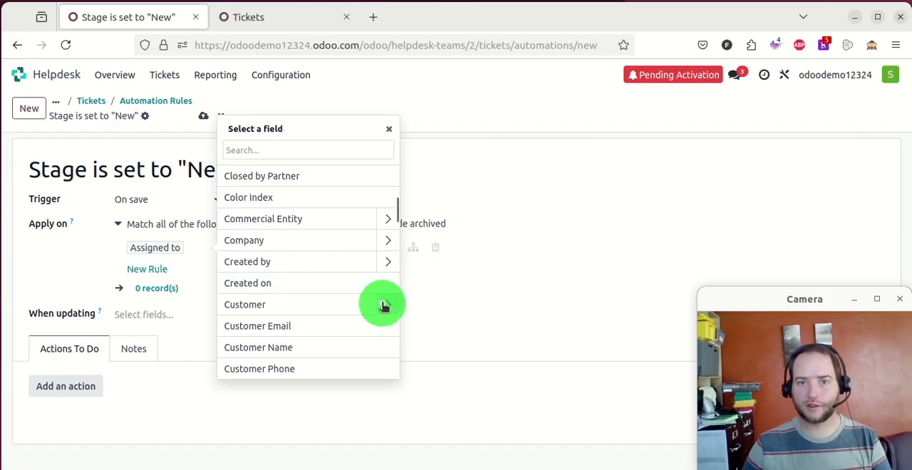
left_click(384, 306)
scroll(325, 249, "down", 5)
scroll(325, 261, "down", 10)
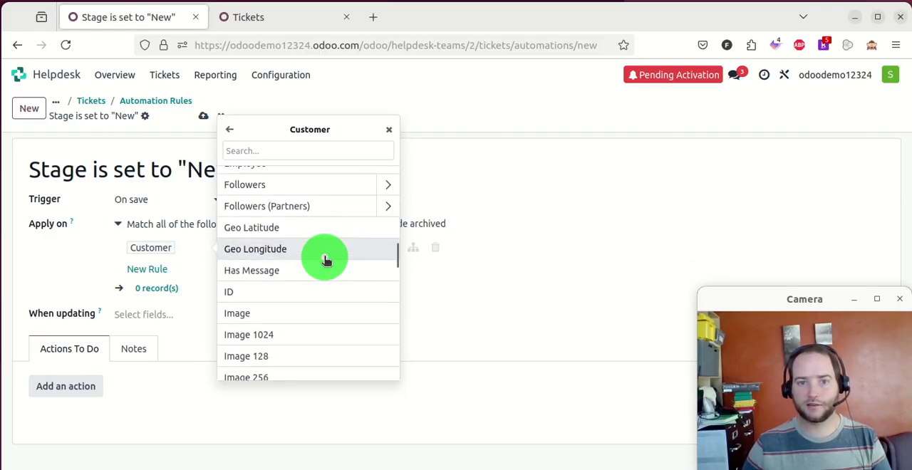
scroll(326, 261, "down", 8)
scroll(326, 260, "down", 10)
scroll(324, 262, "down", 4)
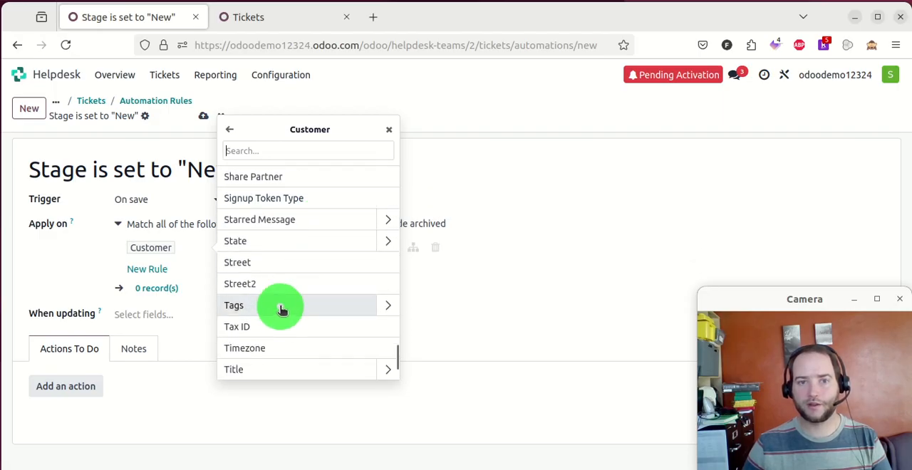
left_click(282, 307)
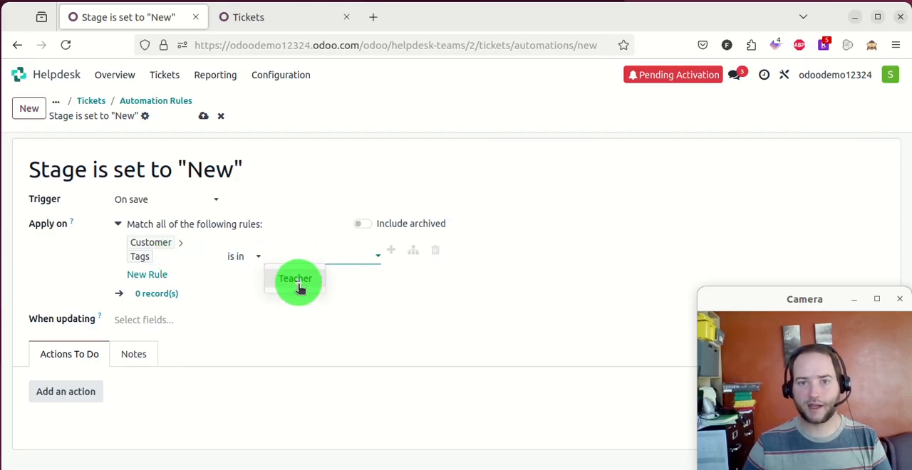
left_click(299, 283)
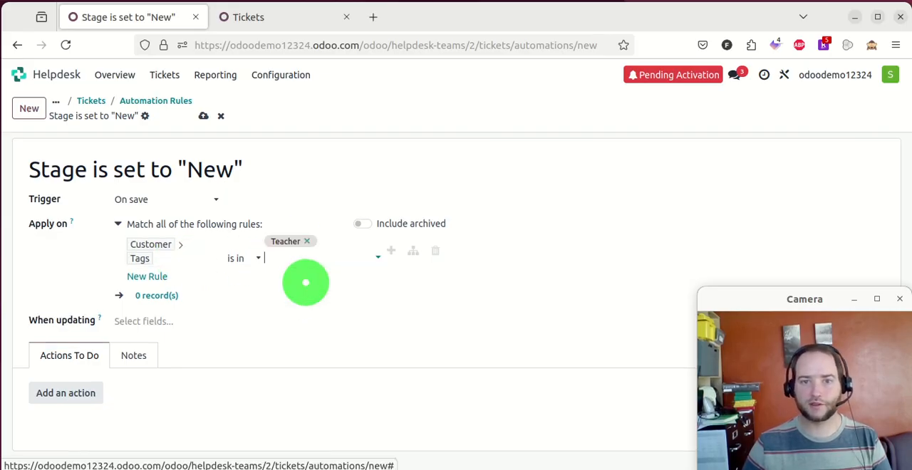
left_click(203, 116)
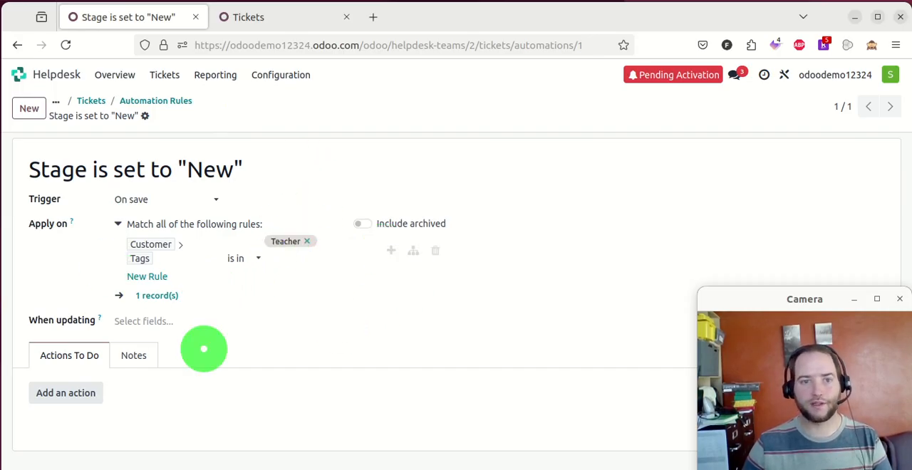
- Add an Update Record action that updates Stage to For Review, and save the automation rule
left_click(71, 392)
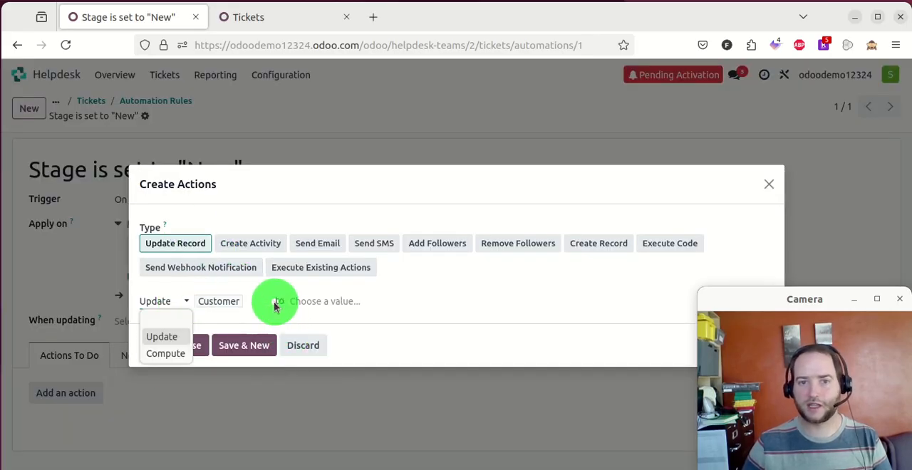
left_click(251, 303)
type("stag")
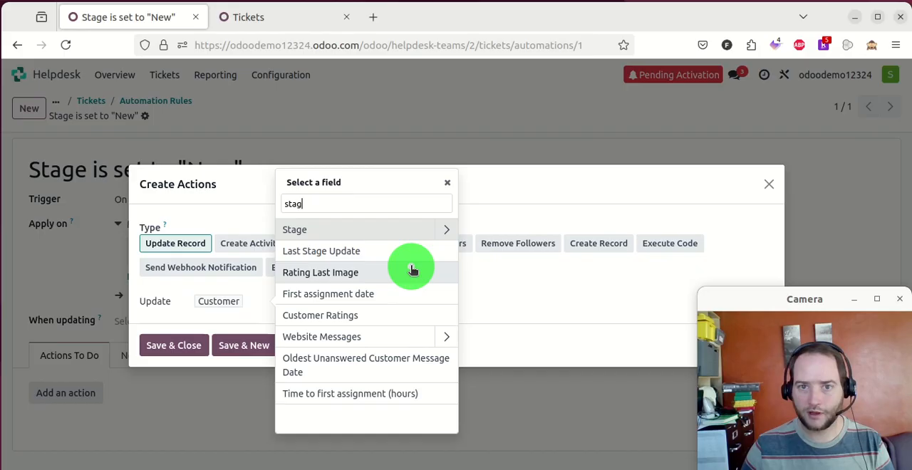
left_click(340, 229)
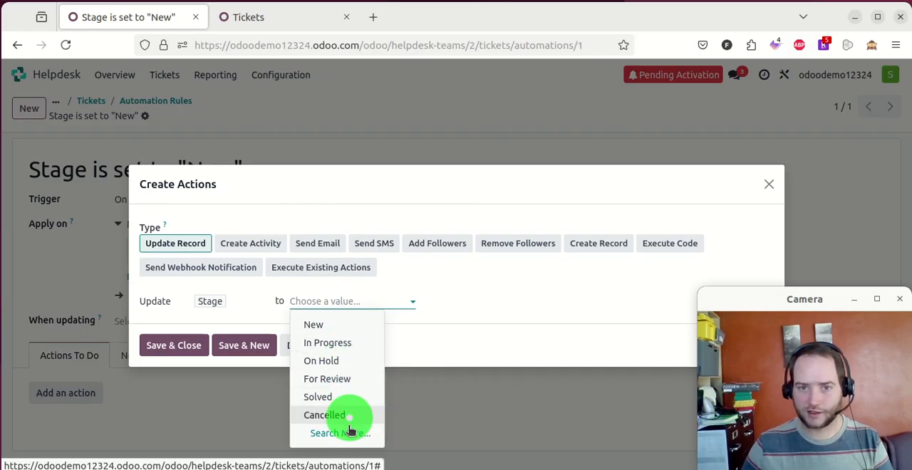
left_click(335, 378)
left_click(431, 344)
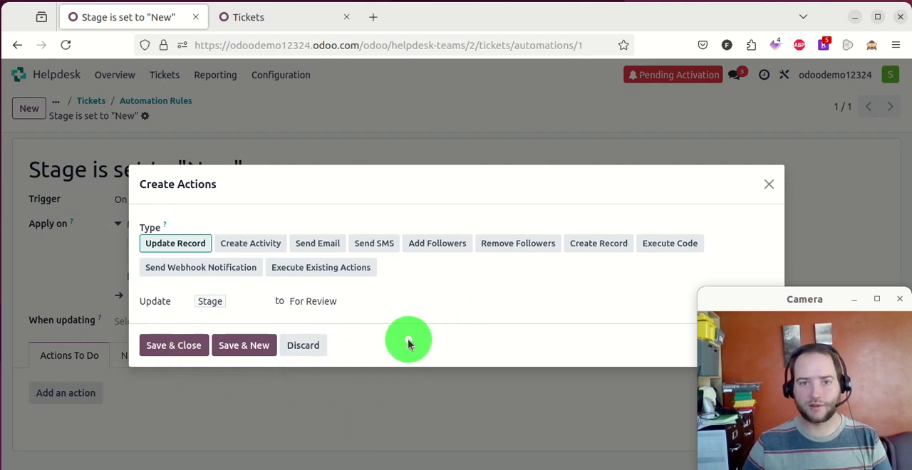
left_click(175, 346)
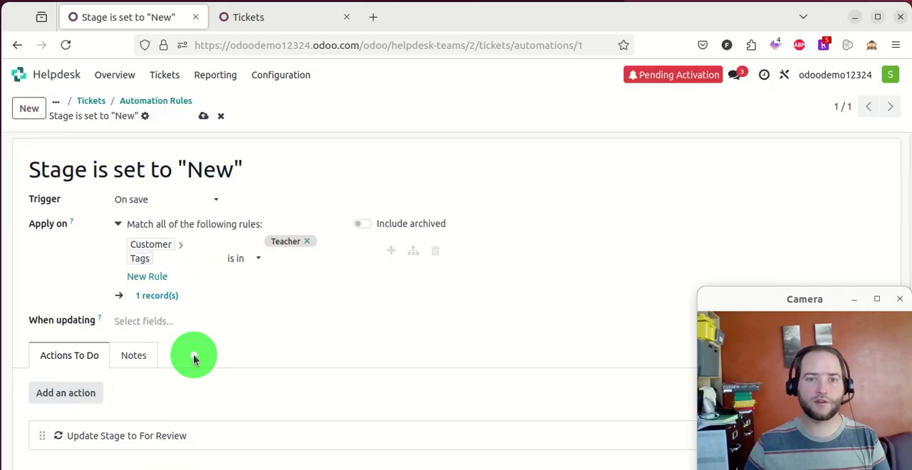
left_click(206, 116)
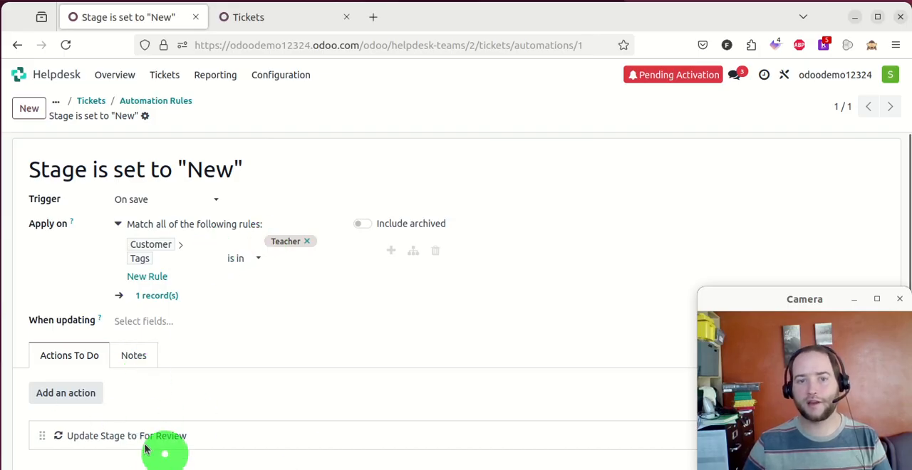
- Return to the IT team's tickets, move Test ticket from In Progress to New, and reload the page
left_click(147, 104)
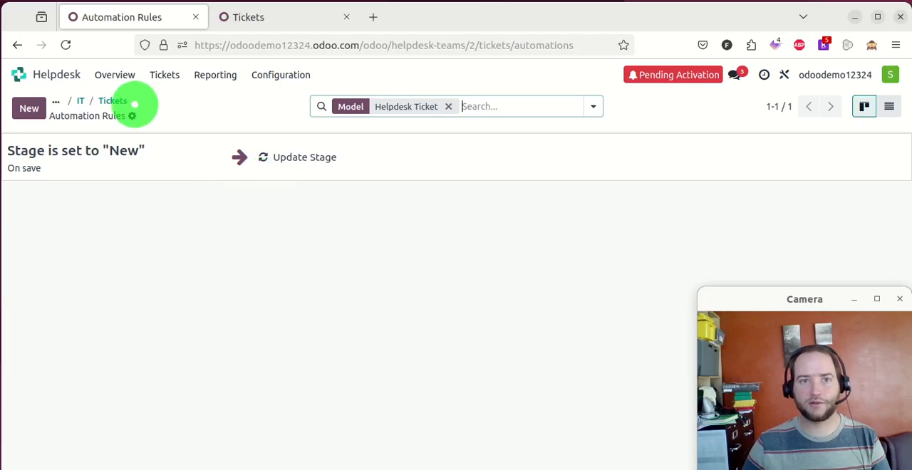
left_click(114, 100)
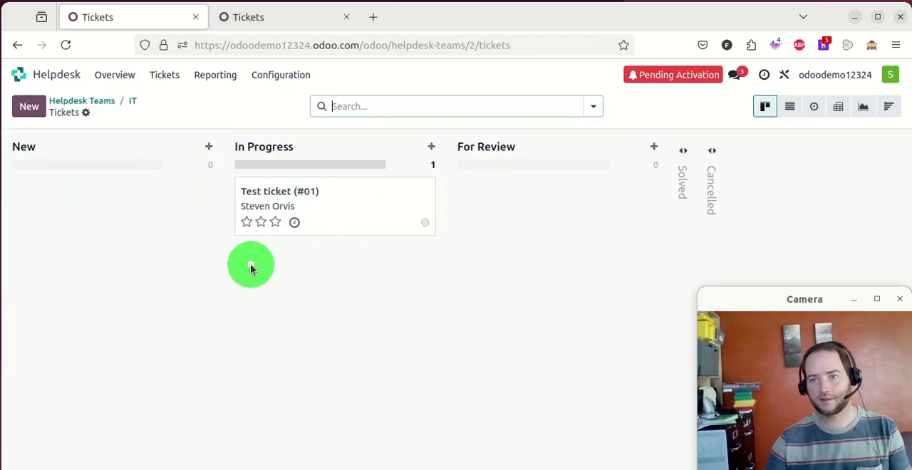
left_click_drag(325, 195, 100, 222)
left_click(65, 45)
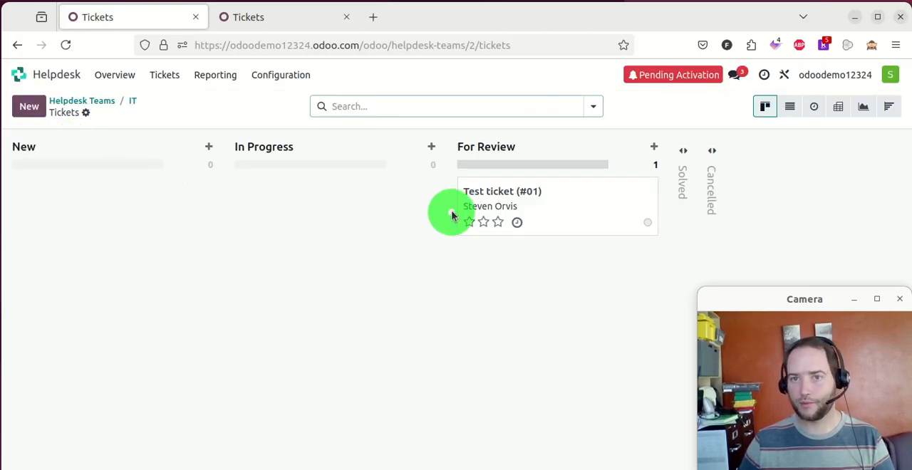
- Open Test ticket from the For Review stage, look through it, and return to the tickets board
left_click(562, 203)
scroll(226, 227, "down", 5)
scroll(230, 225, "up", 5)
left_click(112, 100)
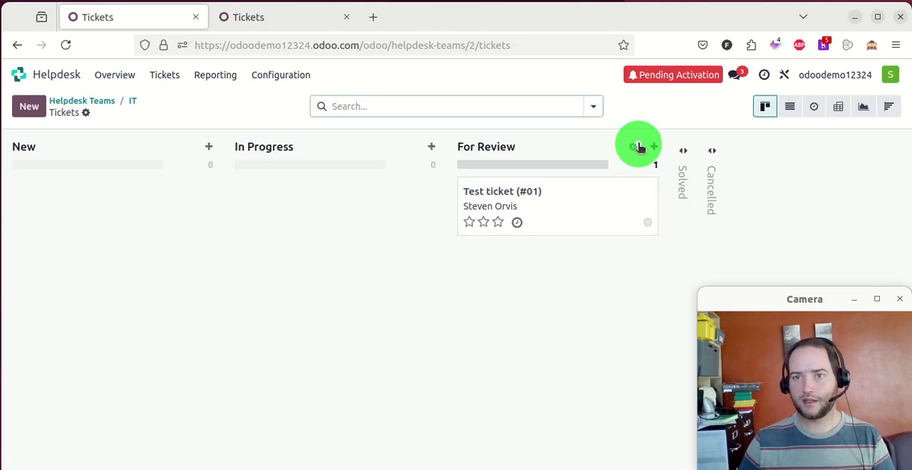
- Open the existing automation rule from the For Review stage's automations
left_click(634, 147)
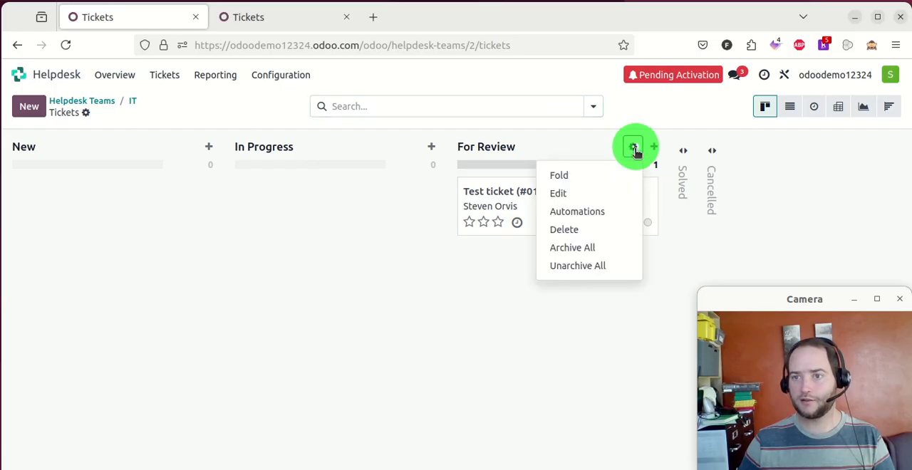
left_click(584, 211)
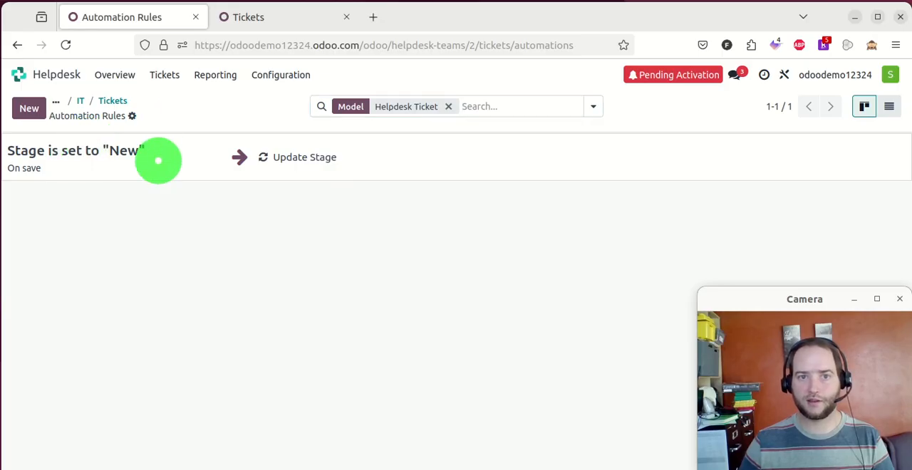
left_click(158, 158)
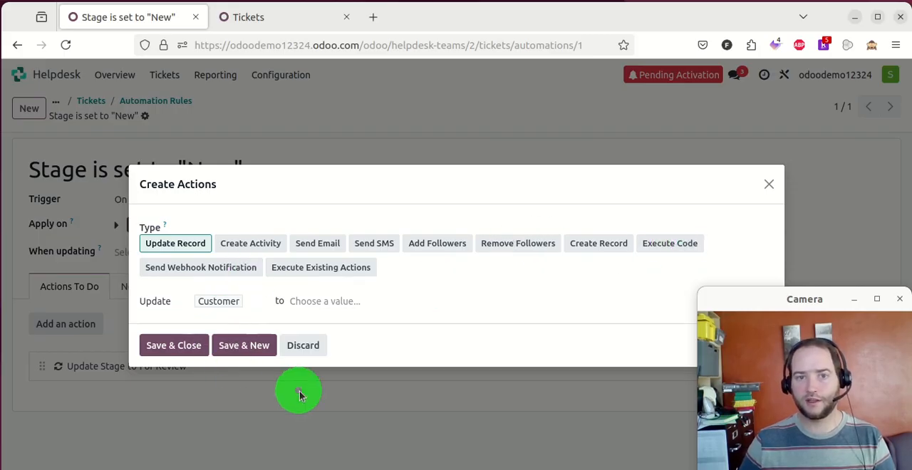
- Examine the code editor of the Execute Code action type for the automation rule, and discard the new action
left_click(673, 243)
left_click_drag(258, 338, 285, 413)
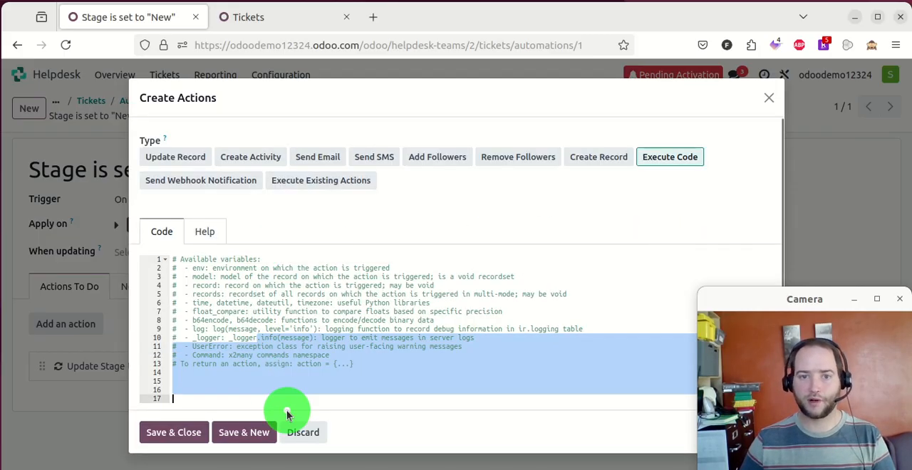
left_click(369, 320)
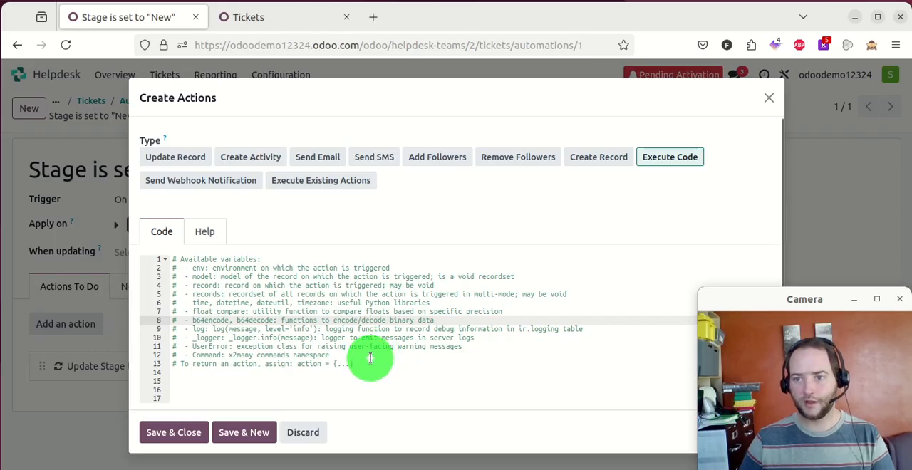
left_click(358, 390)
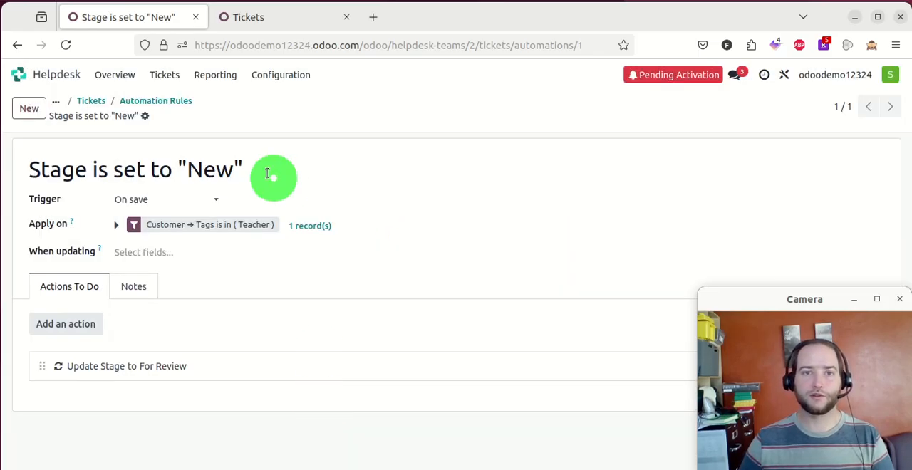
left_click(304, 432)
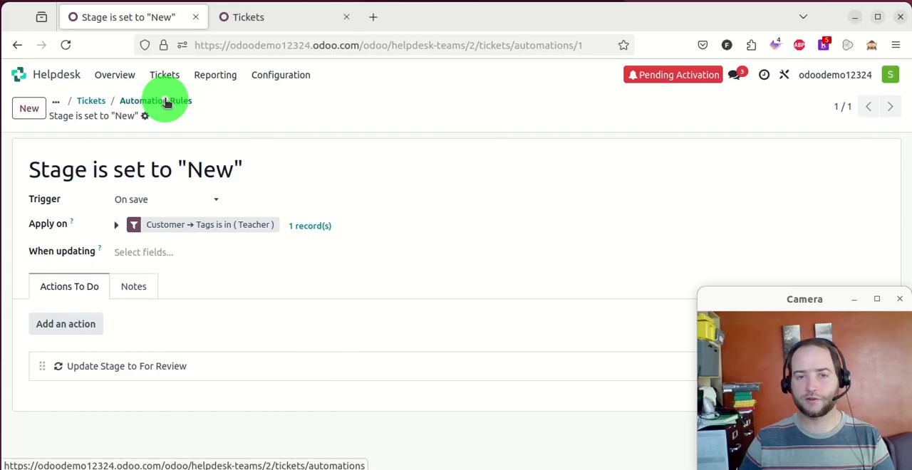
- Return to the IT team's tickets board and group the tickets by the custom group Last Stage Update
left_click(166, 101)
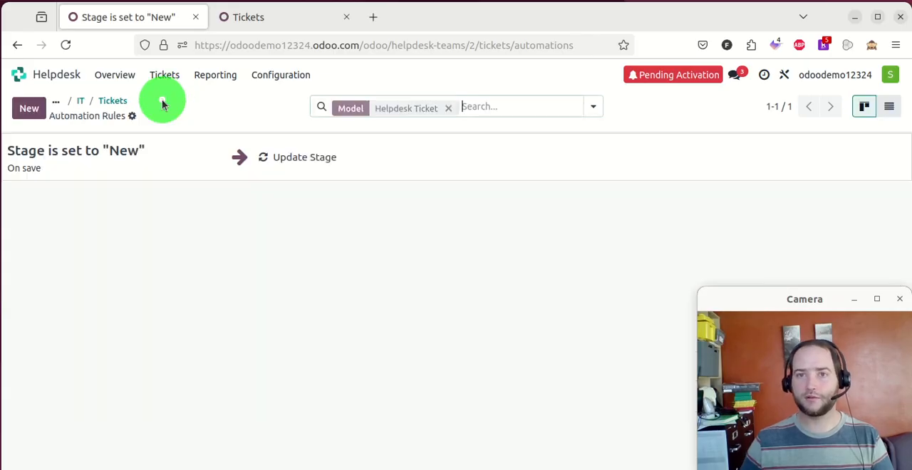
left_click(109, 101)
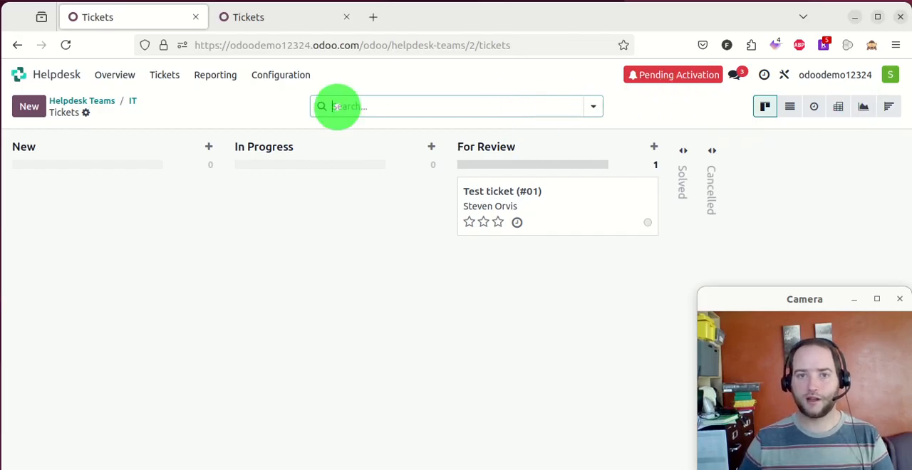
left_click(594, 107)
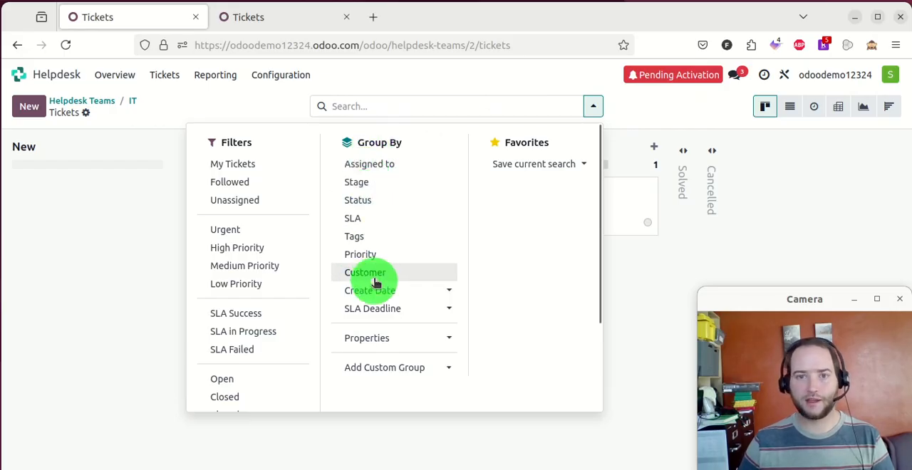
left_click(440, 373)
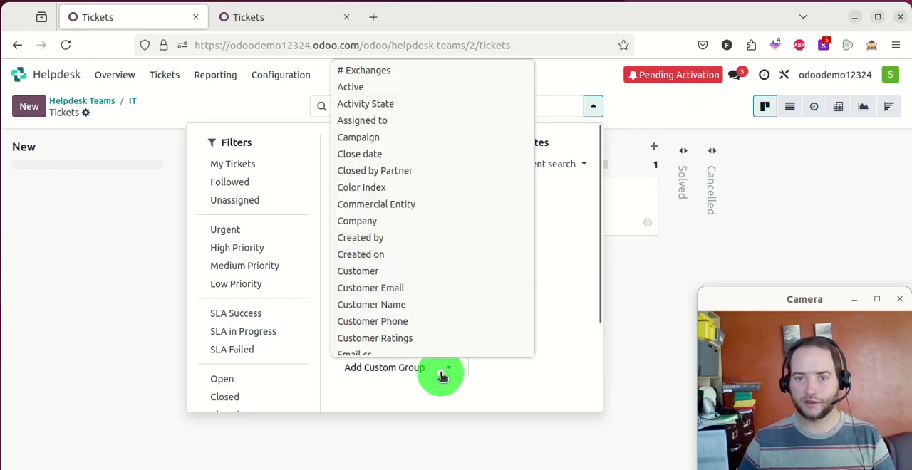
scroll(448, 165, "down", 5)
scroll(448, 172, "down", 5)
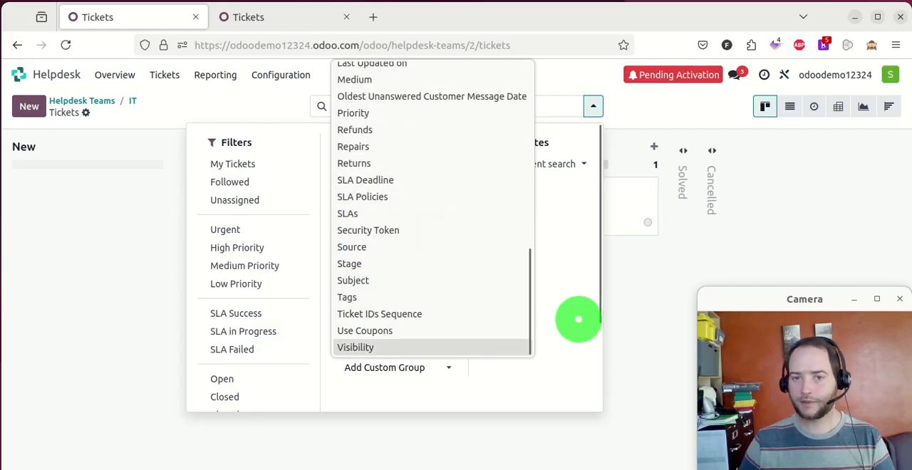
scroll(417, 246, "up", 3)
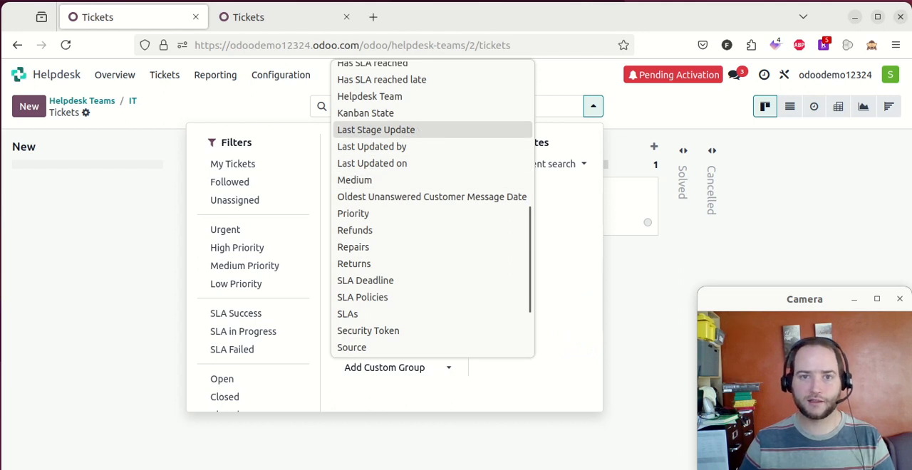
left_click(423, 130)
scroll(449, 313, "down", 2)
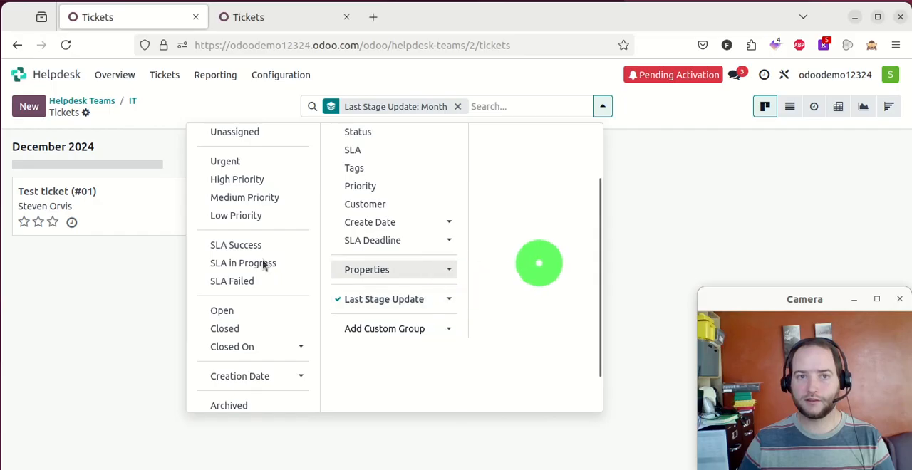
- Remove the Last Stage Update grouping from the IT team's tickets and show them as a list
left_click(89, 339)
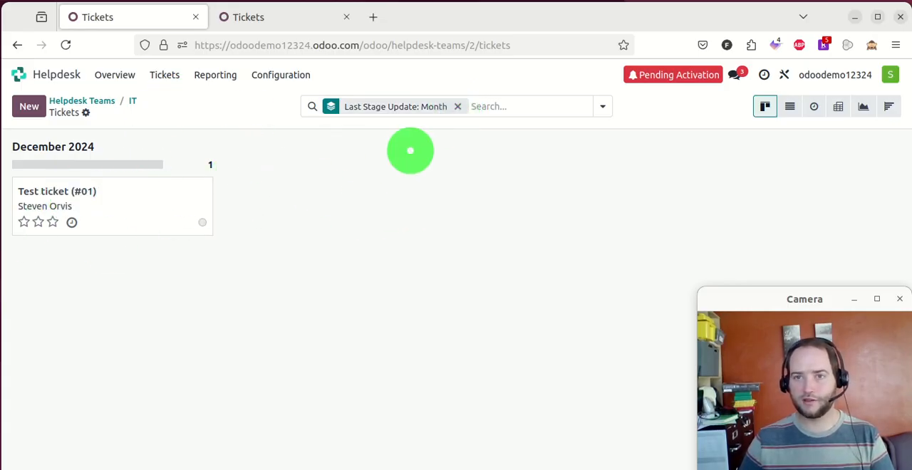
left_click(459, 106)
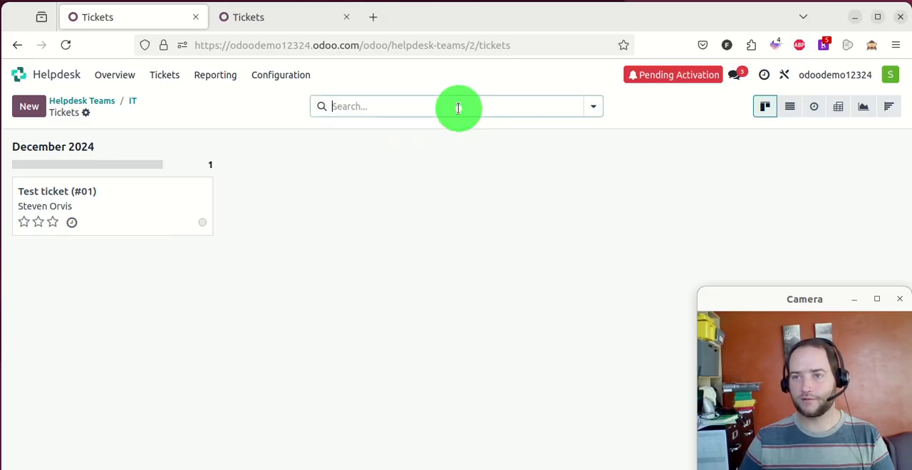
left_click(789, 107)
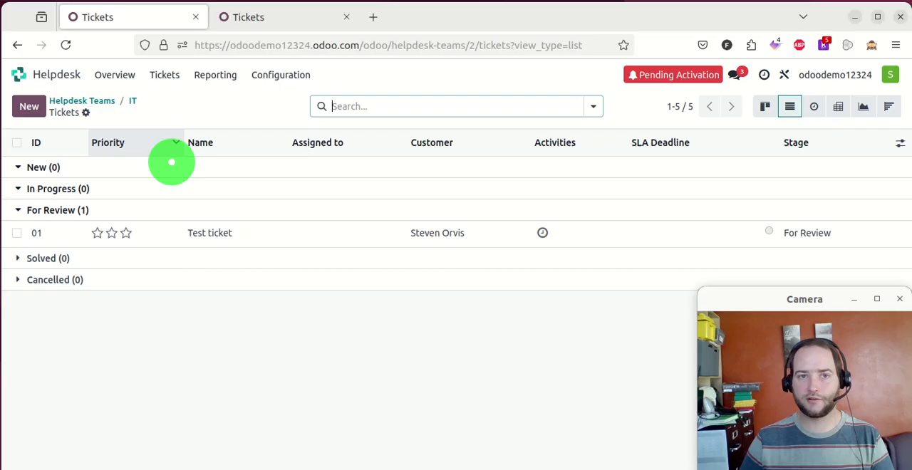
- Export all tickets from the list and open the exported Helpdesk Ticket spreadsheet in LibreOffice Calc
left_click(87, 113)
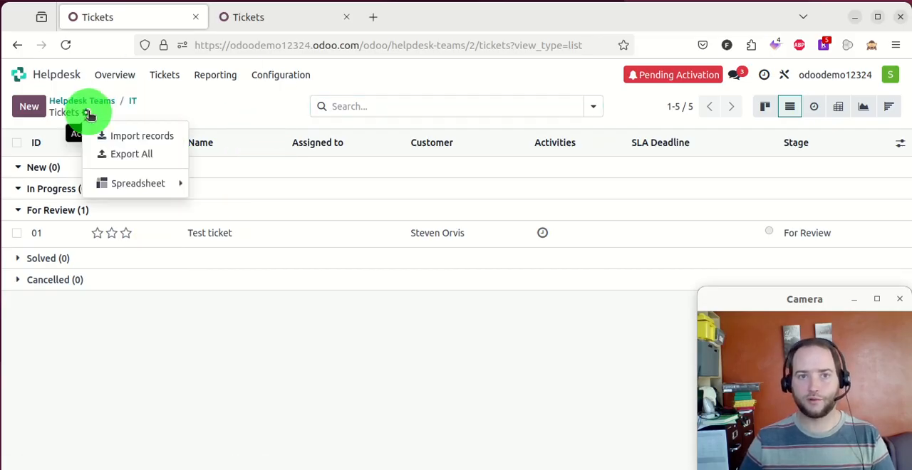
left_click(161, 156)
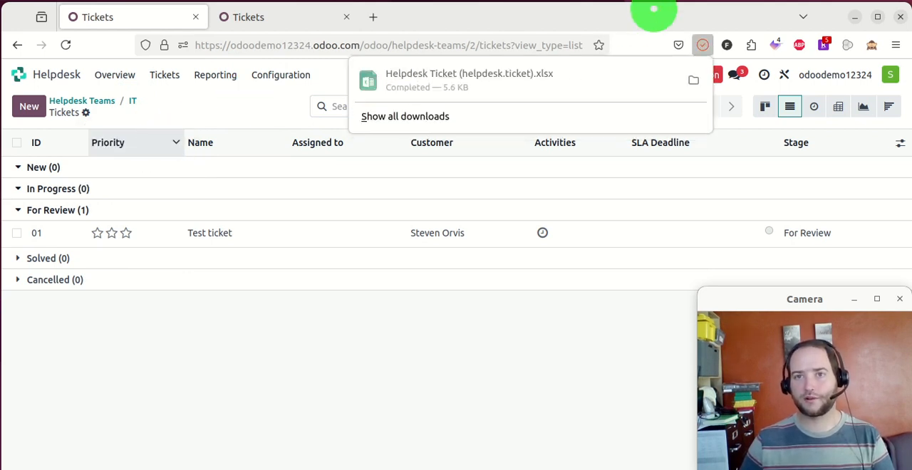
left_click(552, 84)
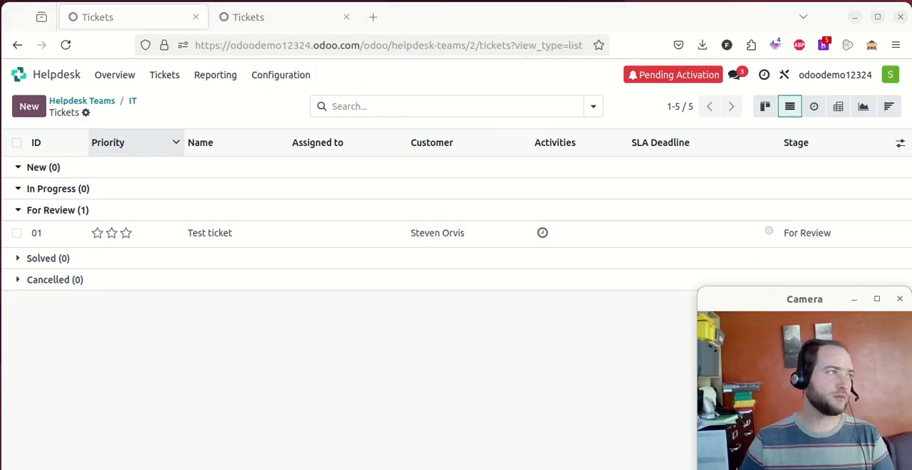
left_click_drag(96, 169, 235, 34)
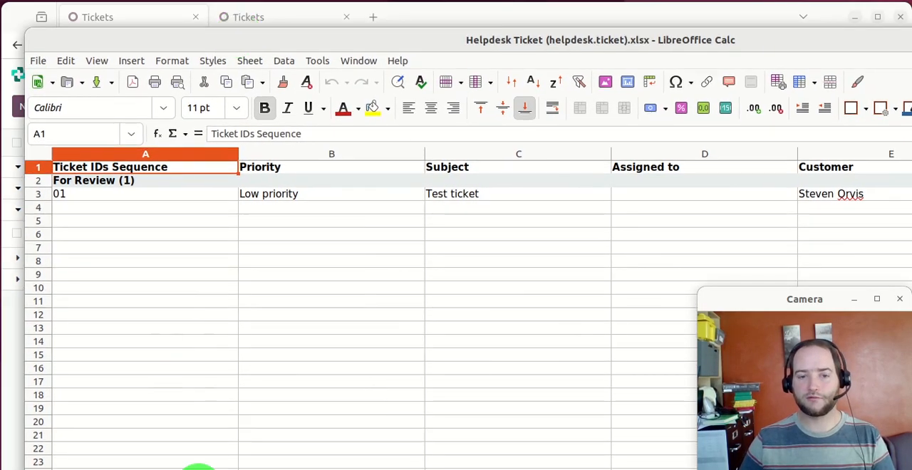
- Look through the exported spreadsheet's columns, and return to the ticket list in the browser to check its record import option
scroll(464, 306, "right", 1)
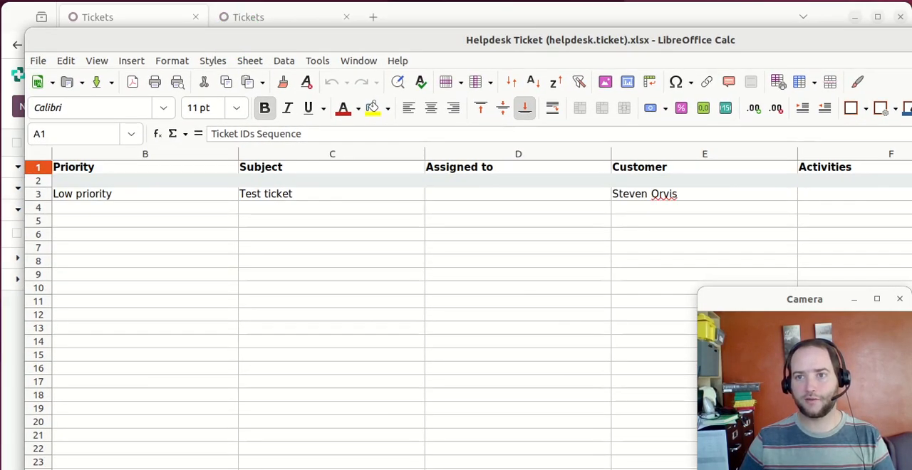
scroll(463, 306, "right", 3)
scroll(463, 307, "left", 4)
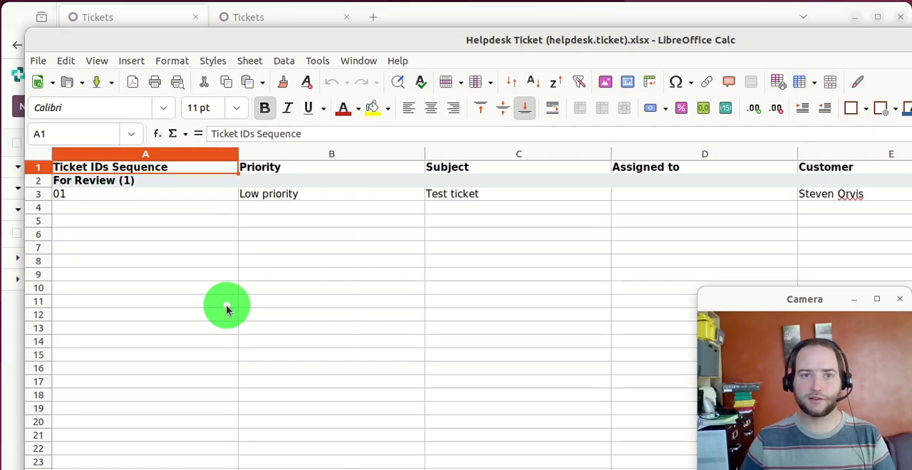
left_click_drag(154, 38, 0, 116)
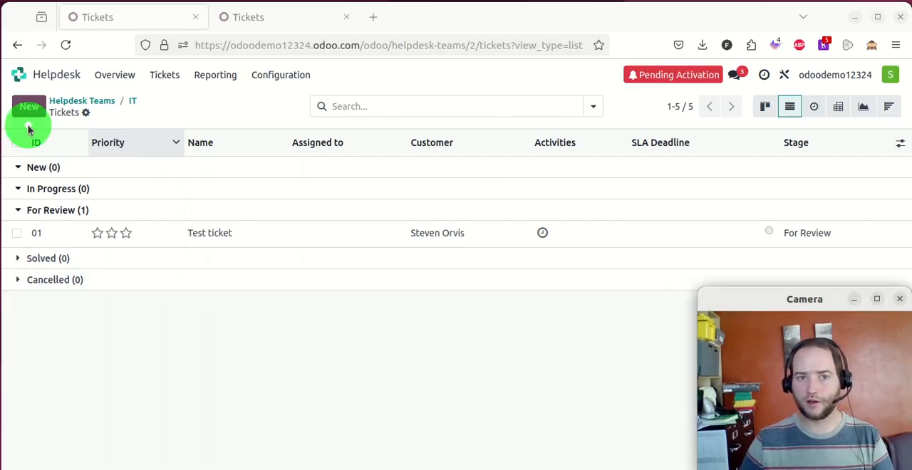
left_click(86, 113)
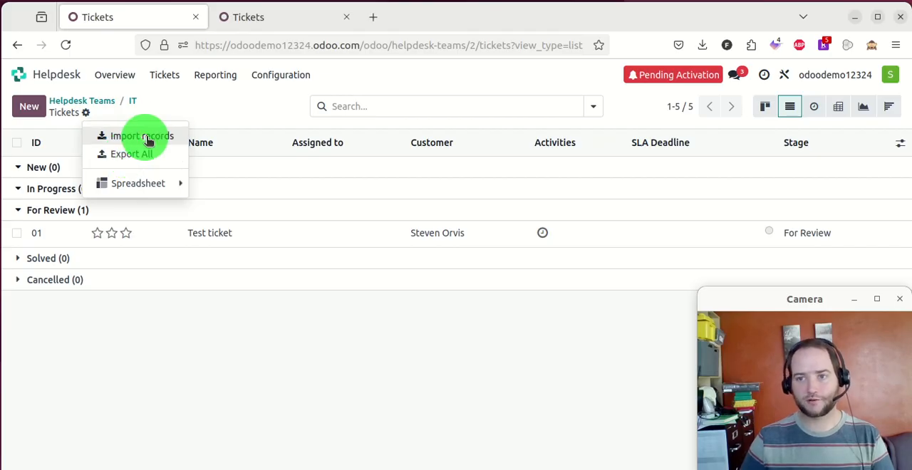
left_click(232, 107)
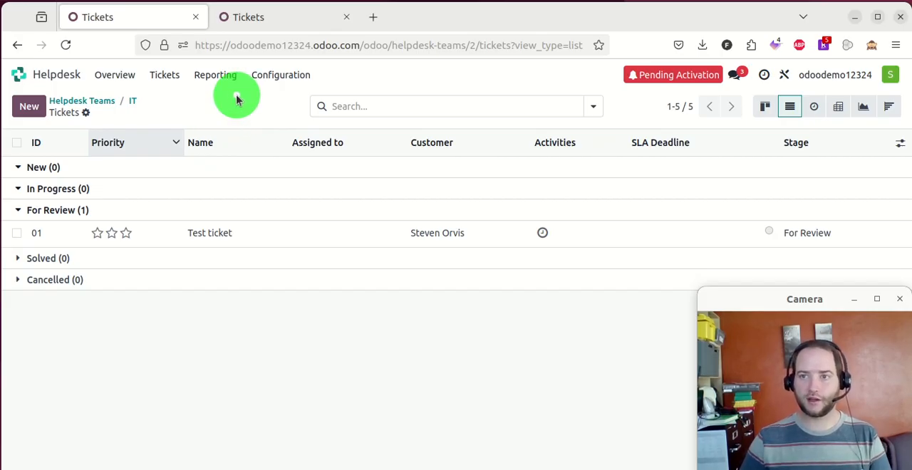
- Show the tickets as a pivot table and look through the measures it offers
left_click(838, 118)
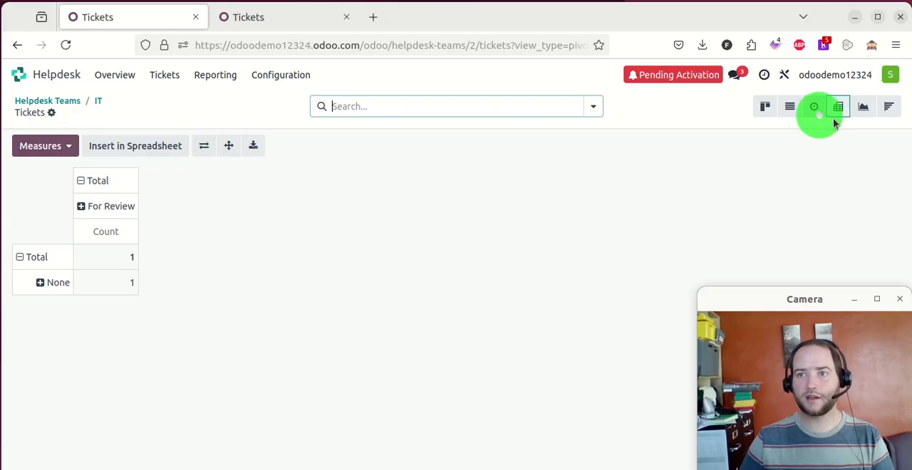
left_click(54, 142)
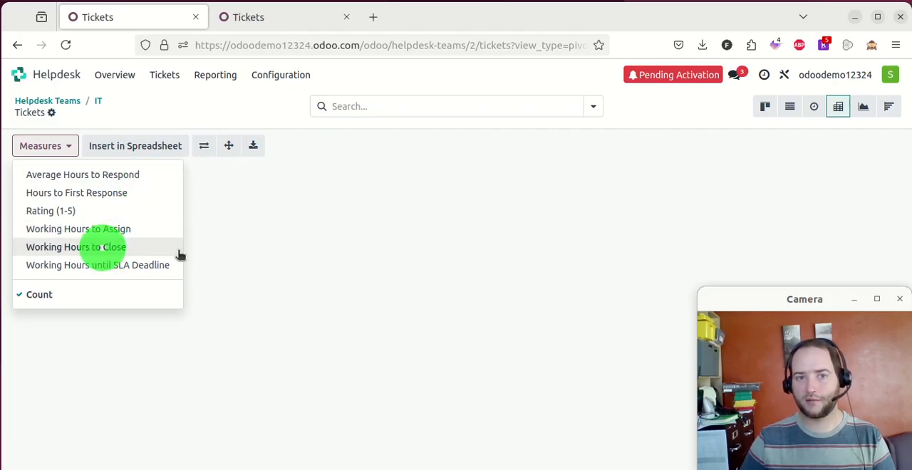
left_click(309, 220)
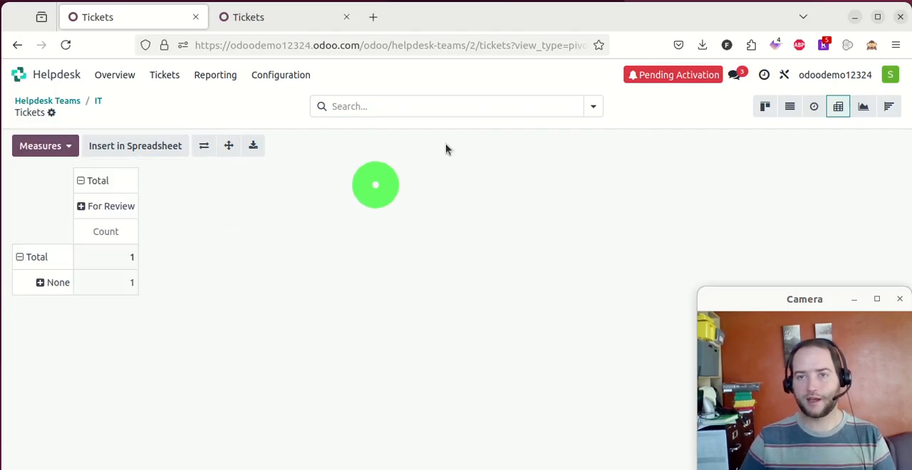
- Group the tickets in the pivot table by Customer
left_click(593, 106)
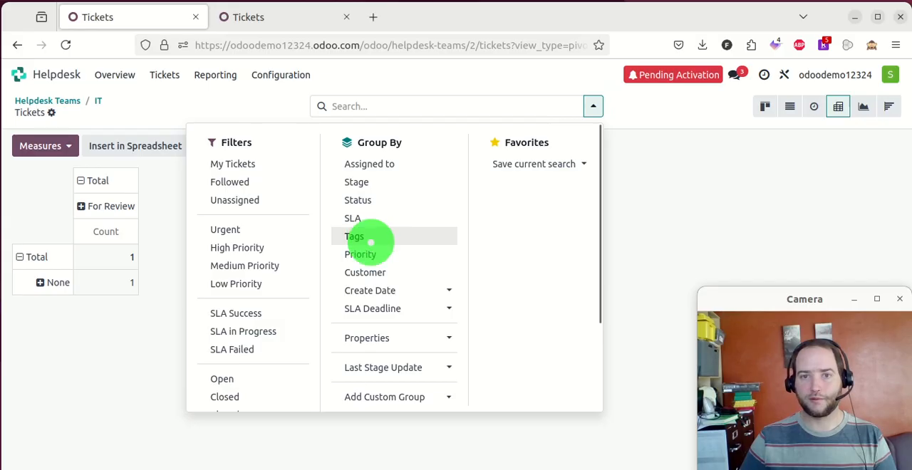
left_click(374, 271)
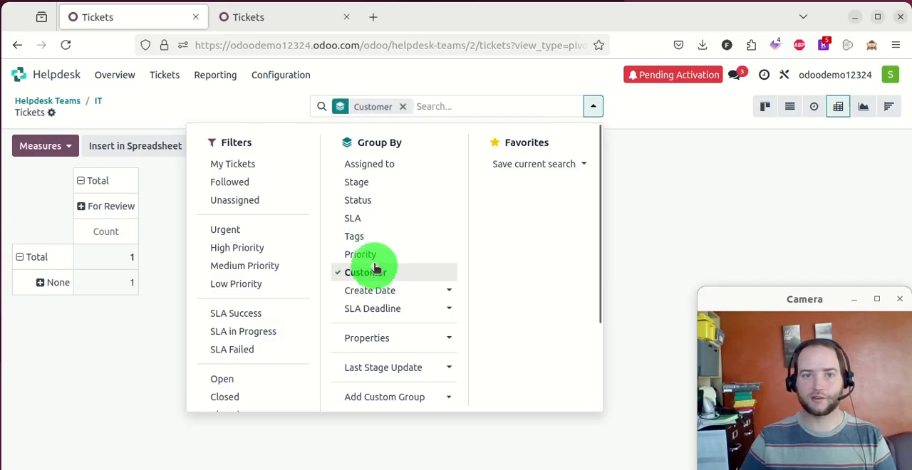
left_click(86, 370)
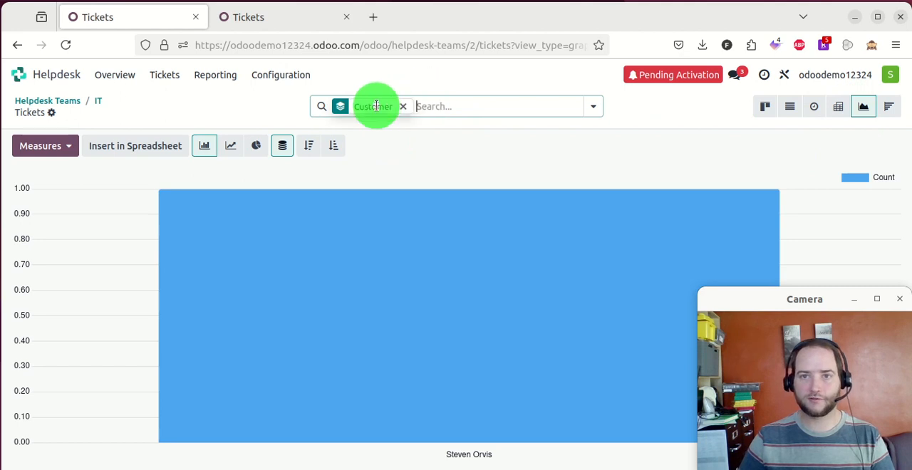
- Look through the measures offered for the tickets graph, and return to the kanban board grouped by Customer
left_click(43, 146)
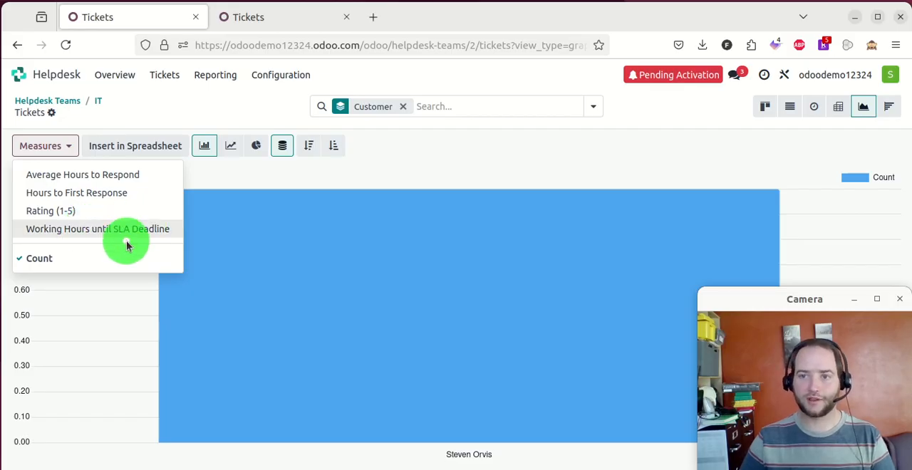
left_click(766, 106)
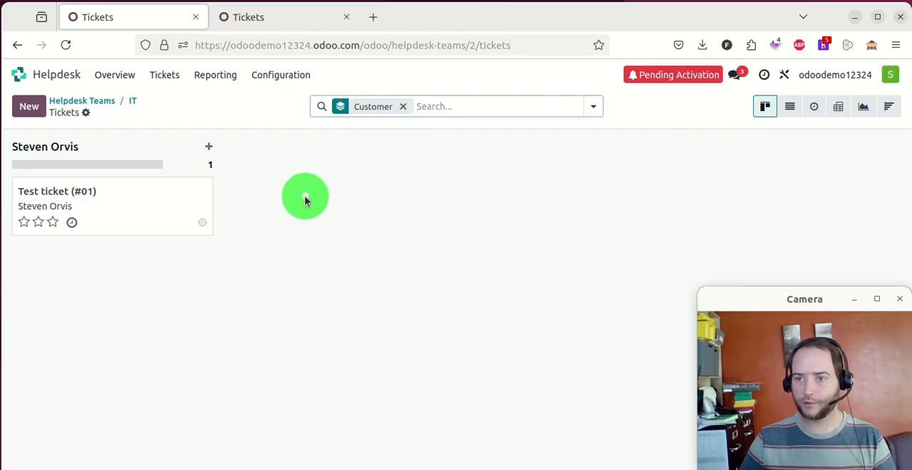
type("f")
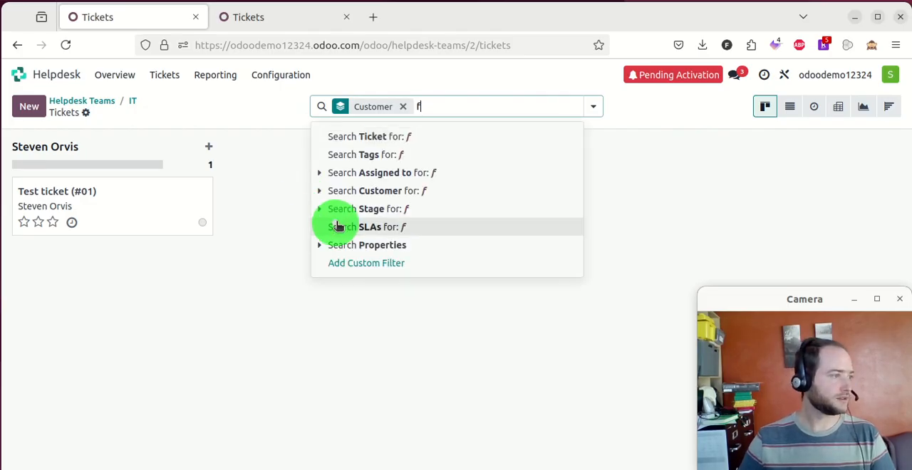
left_click(268, 340)
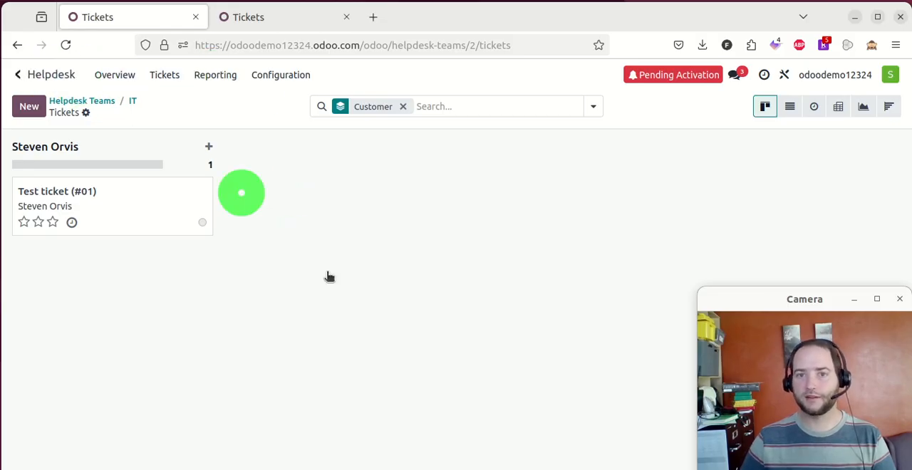
- Find and open Settings from the home screen, and look through the general settings down to the Discuss section
type("set")
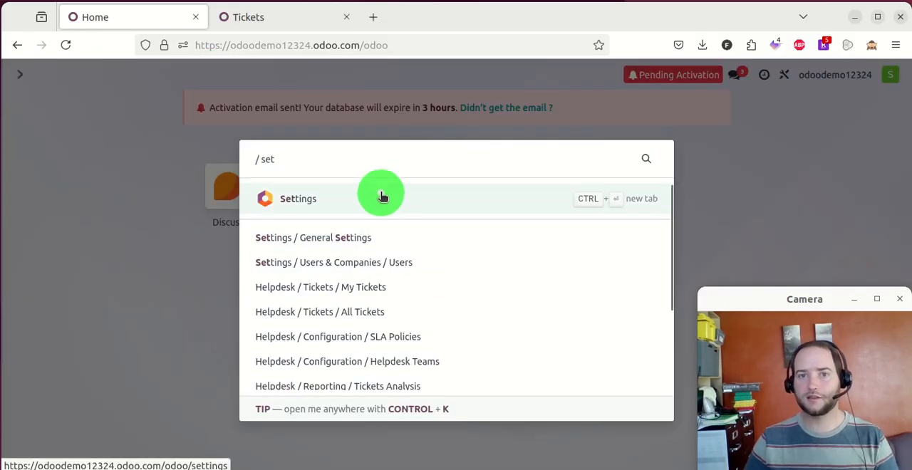
left_click(382, 197)
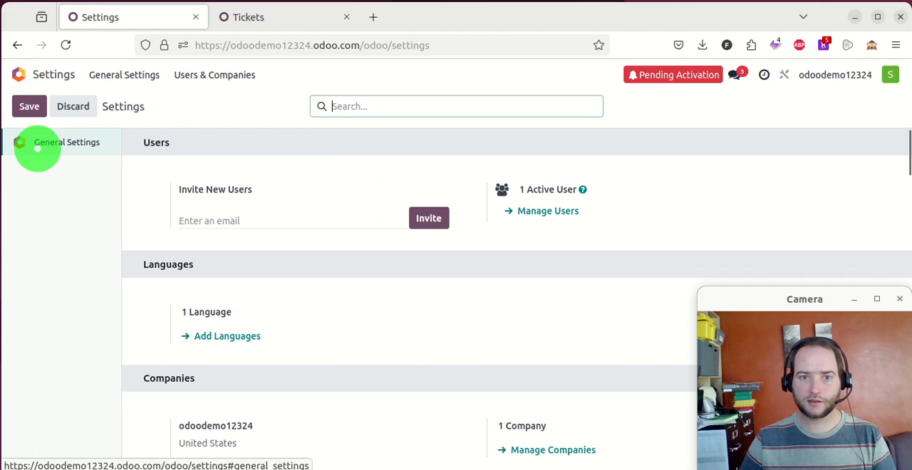
scroll(387, 167, "down", 10)
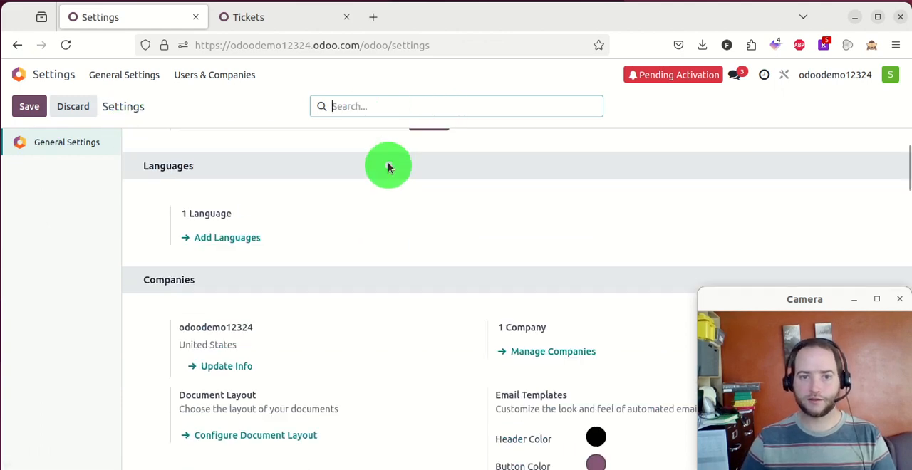
scroll(428, 236, "up", 12)
scroll(430, 239, "down", 2)
scroll(430, 239, "down", 20)
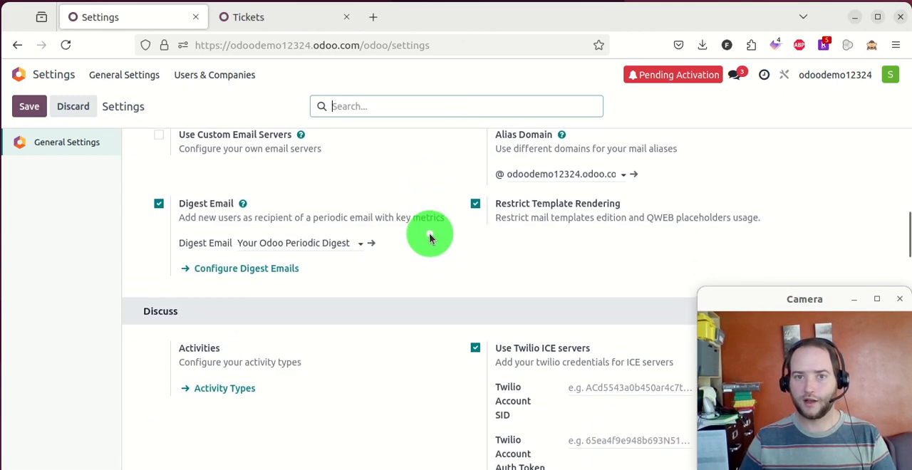
scroll(430, 235, "up", 15)
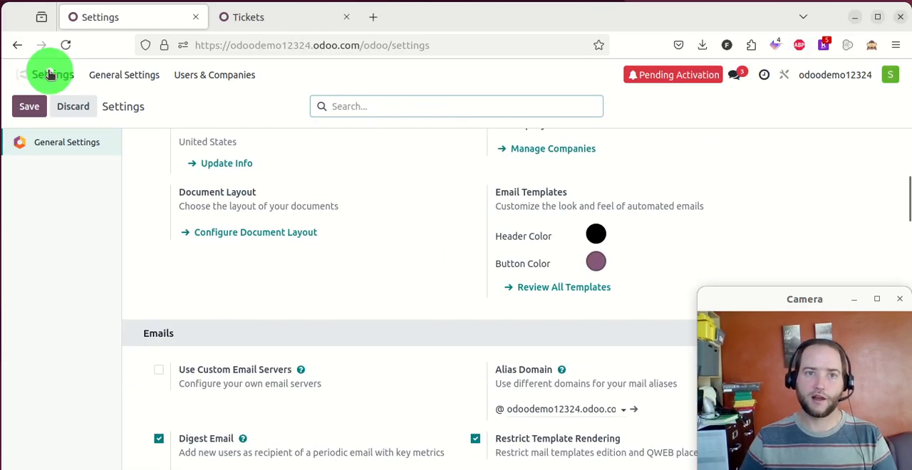
- Open the Apps catalogue from the home screen and look through the modules available to install
left_click(18, 74)
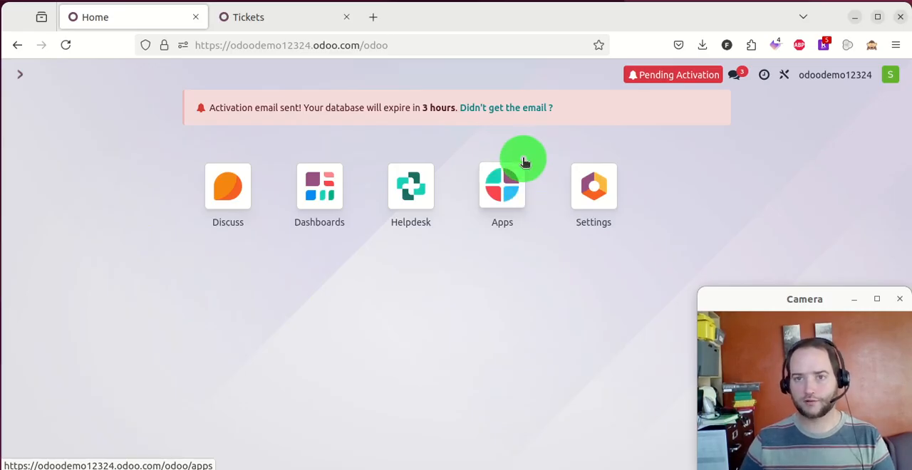
left_click(508, 190)
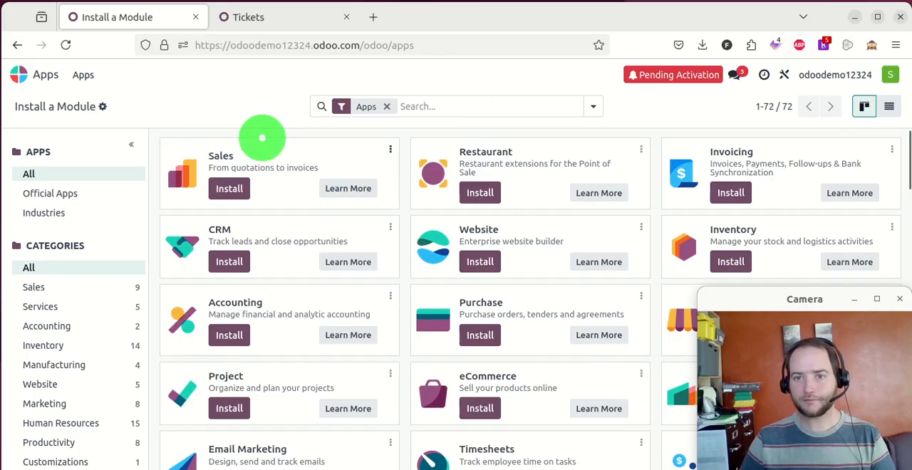
scroll(305, 142, "down", 1)
scroll(395, 191, "down", 2)
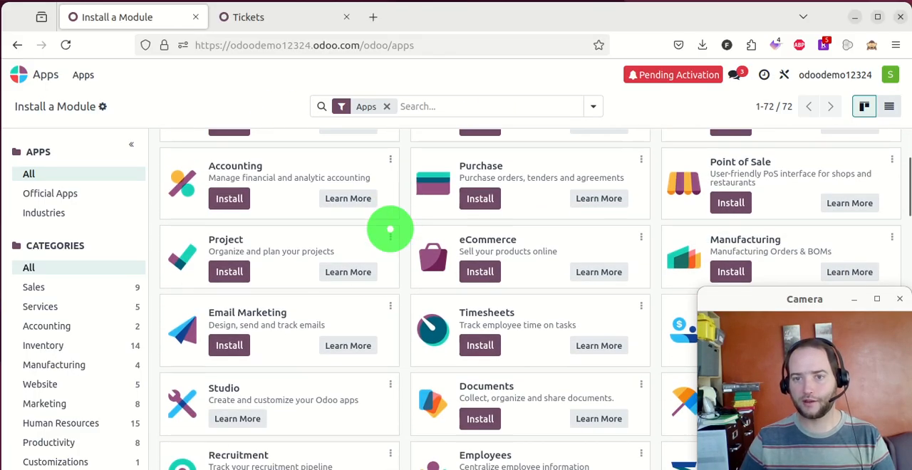
scroll(570, 214, "down", 1)
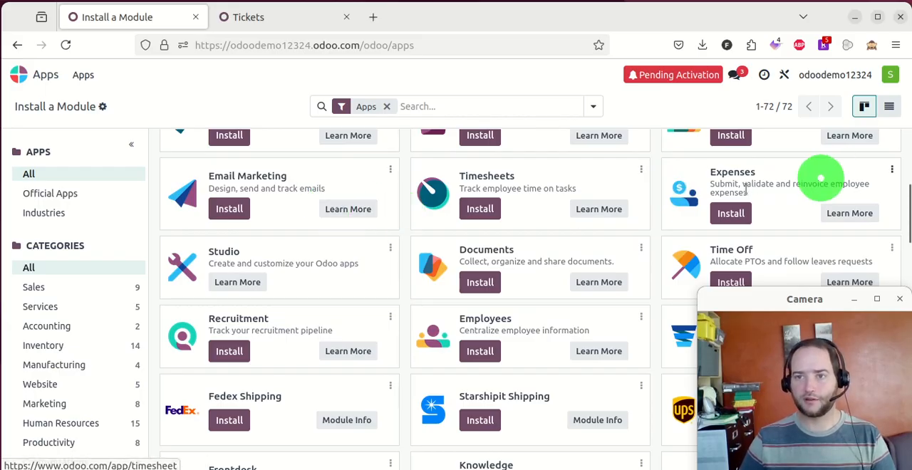
scroll(539, 189, "down", 1)
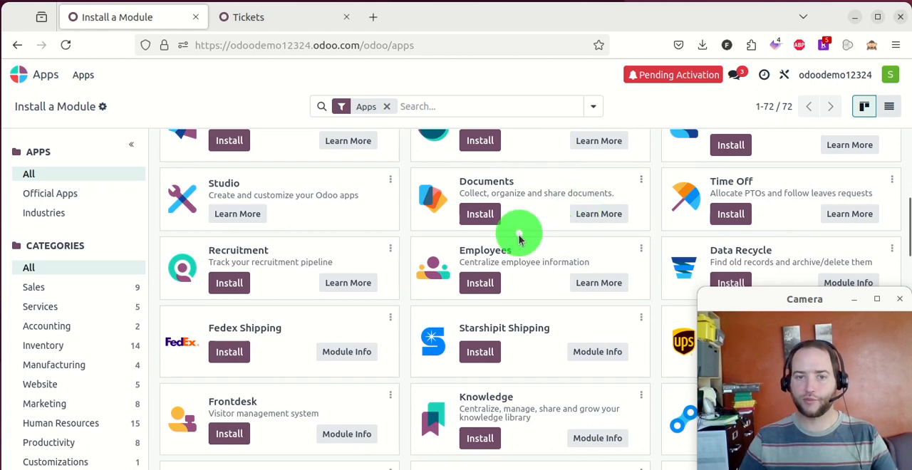
scroll(508, 240, "down", 2)
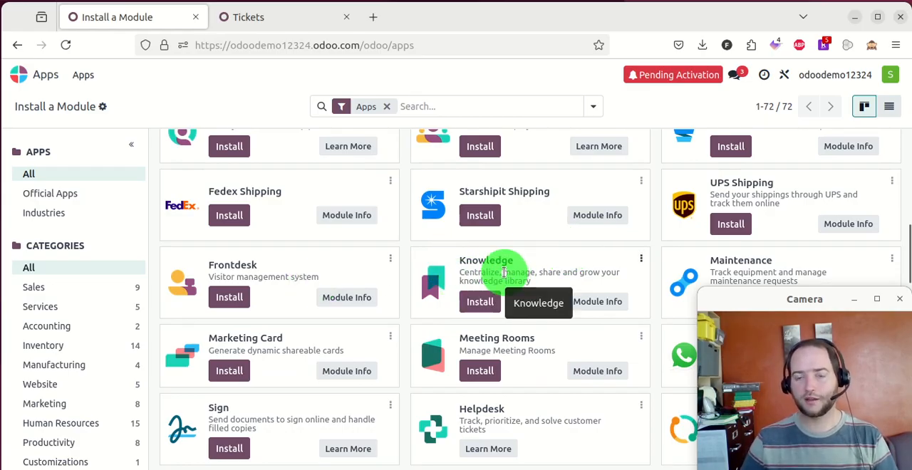
scroll(504, 270, "down", 2)
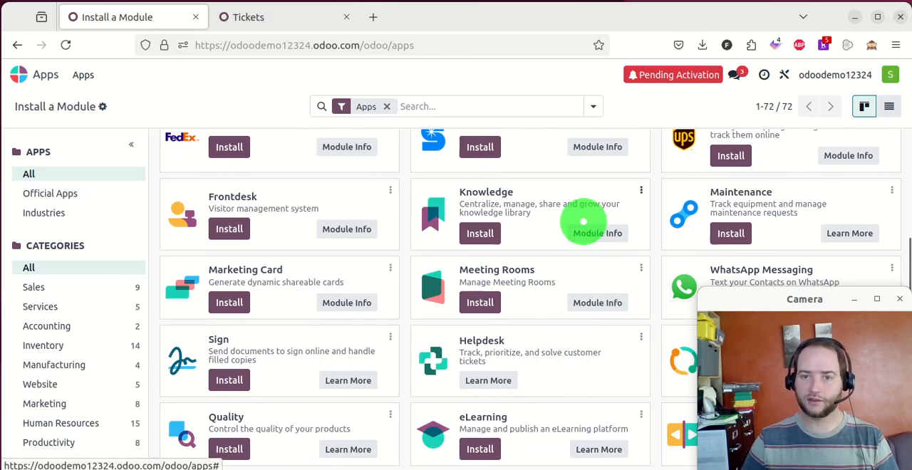
scroll(576, 210, "down", 2)
scroll(570, 224, "down", 3)
scroll(572, 224, "down", 8)
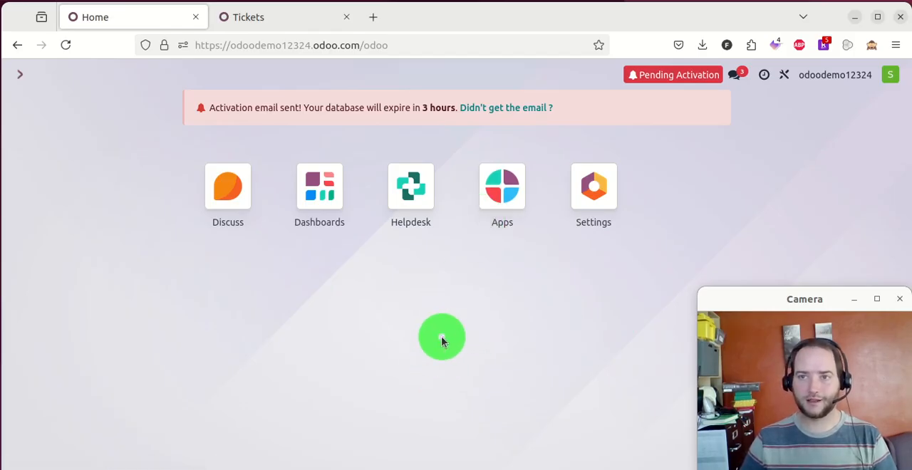
- Reopen the Apps catalogue, look over modules further down the list, and return to the home screen
left_click(500, 180)
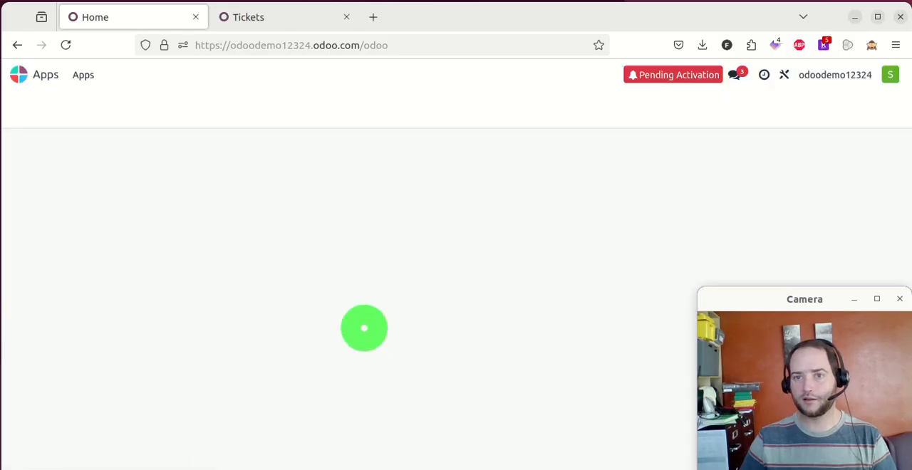
scroll(361, 214, "down", 3)
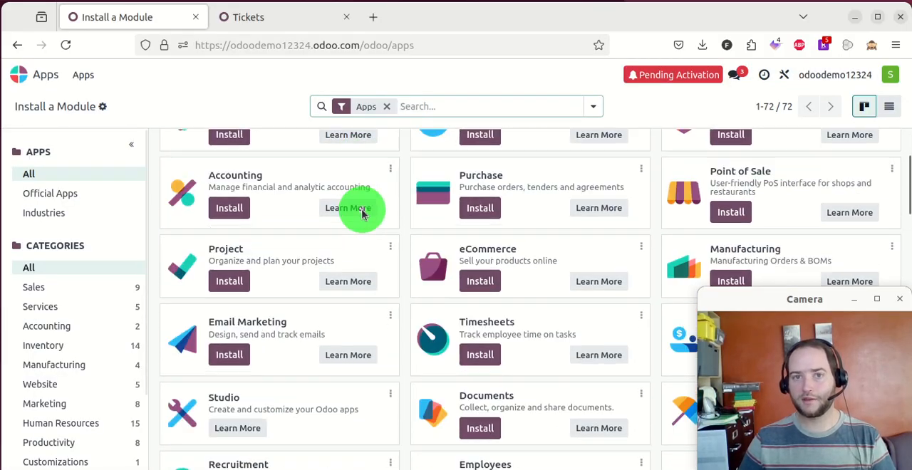
scroll(362, 213, "down", 5)
scroll(651, 199, "down", 10)
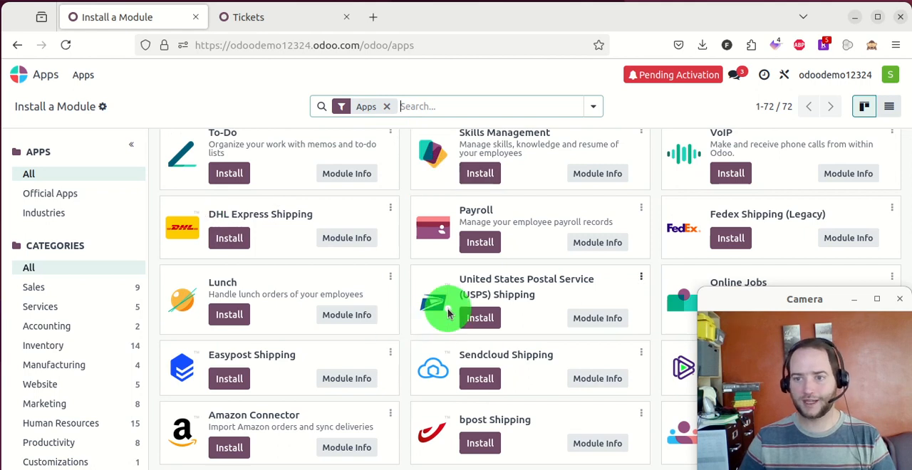
scroll(219, 240, "down", 5)
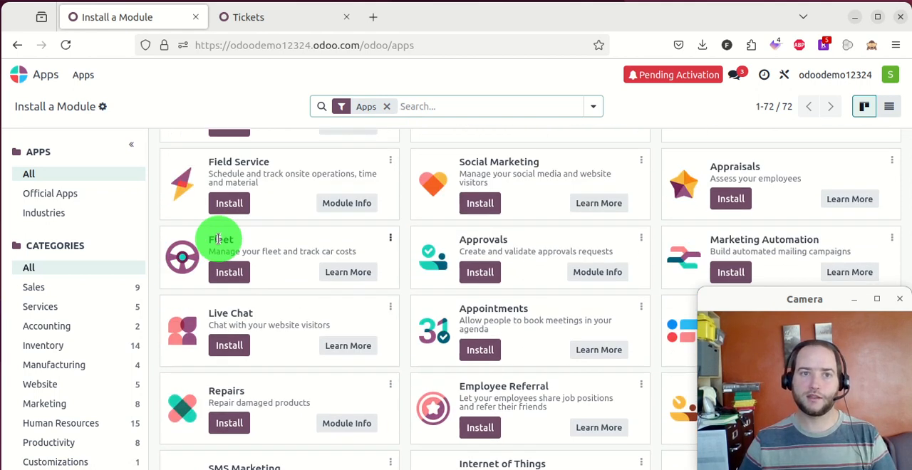
scroll(218, 239, "up", 3)
left_click(20, 74)
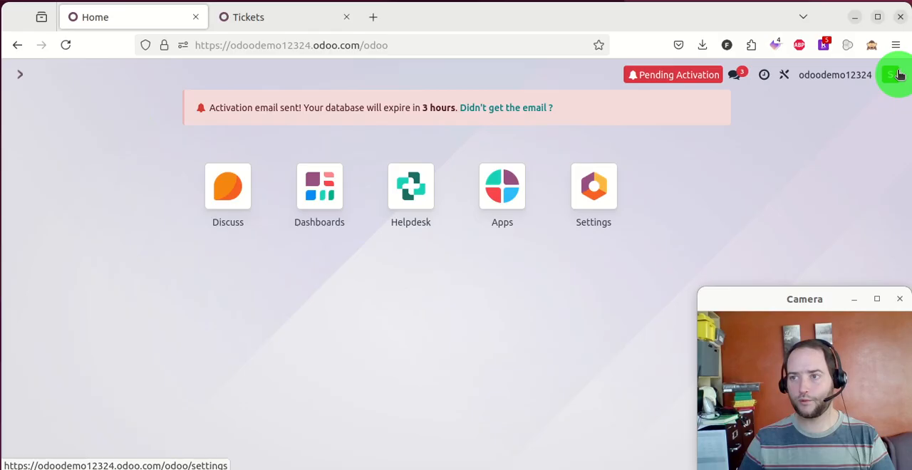